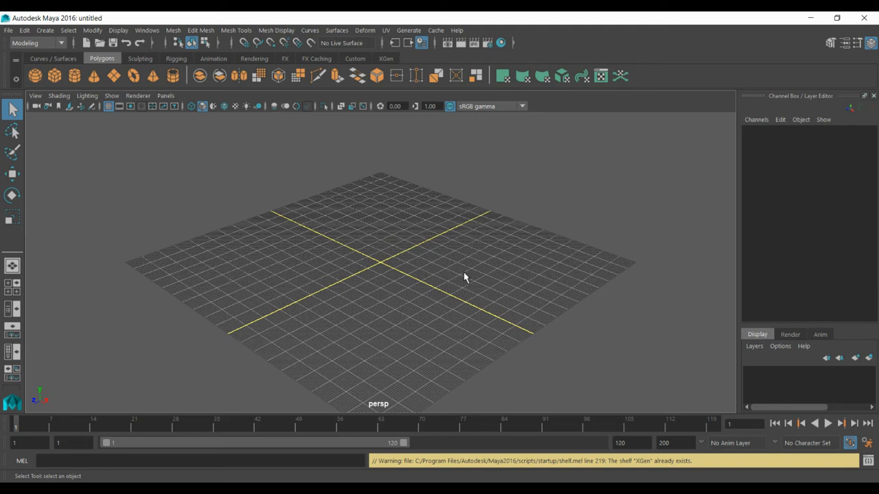
# Step: Create a polygon cube at the origin and show the perspective view full screen with the surrounding interface hidden
pyautogui.click(58, 81)
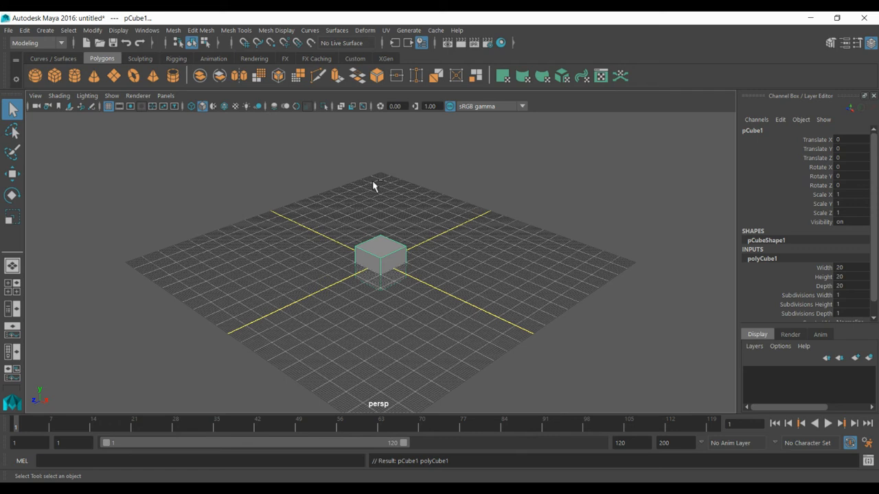
pyautogui.hotkey('ctrl', 'space')
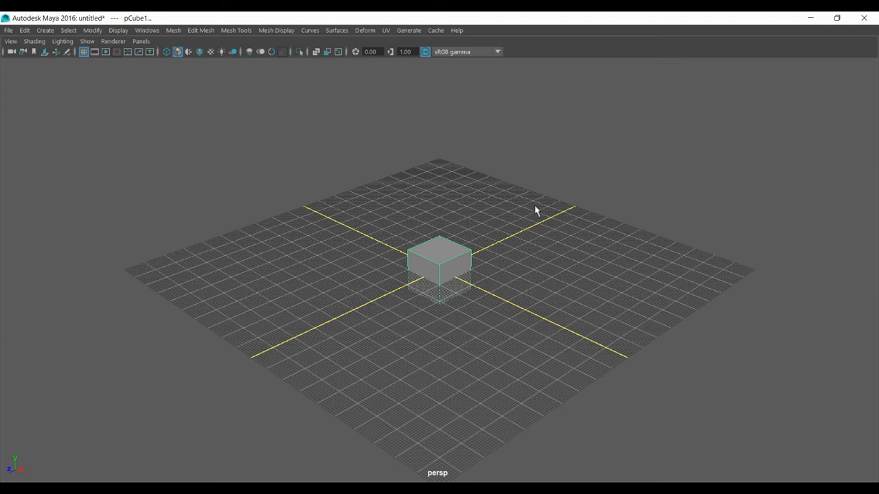
# Step: Examine the cube from different angles and distances by orbiting, panning and zooming the perspective view
pyautogui.keyDown('alt'); pyautogui.moveTo(570, 252); pyautogui.dragTo(542, 245); pyautogui.keyUp('alt')
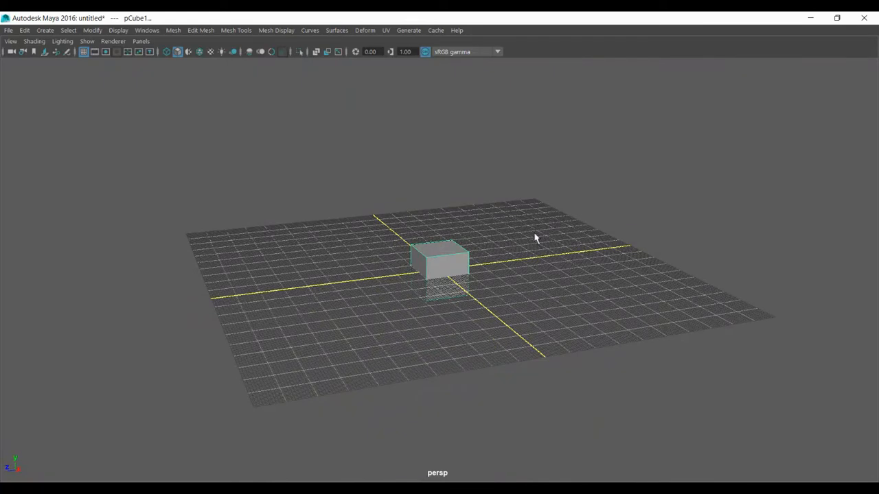
pyautogui.keyDown('alt'); pyautogui.moveTo(543, 247); pyautogui.dragTo(514, 232, button='middle'); pyautogui.keyUp('alt')
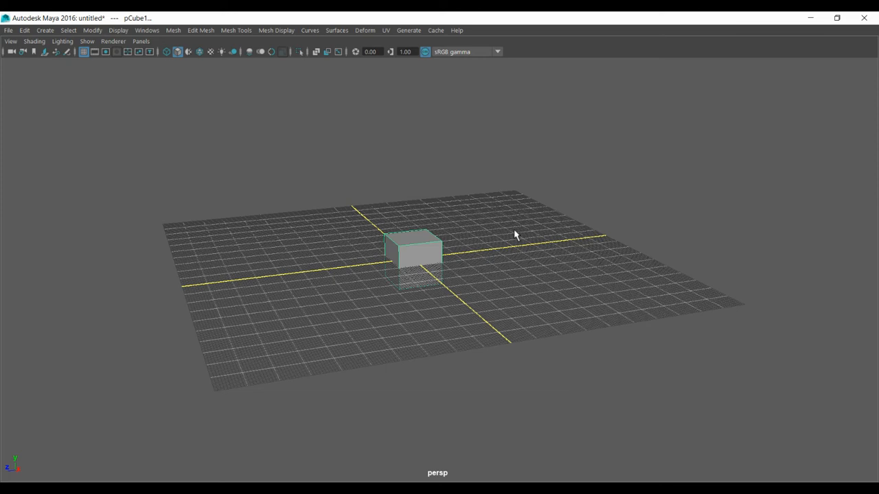
pyautogui.scroll(-12, 514, 230)
pyautogui.scroll(4, 514, 230)
pyautogui.scroll(12, 514, 230)
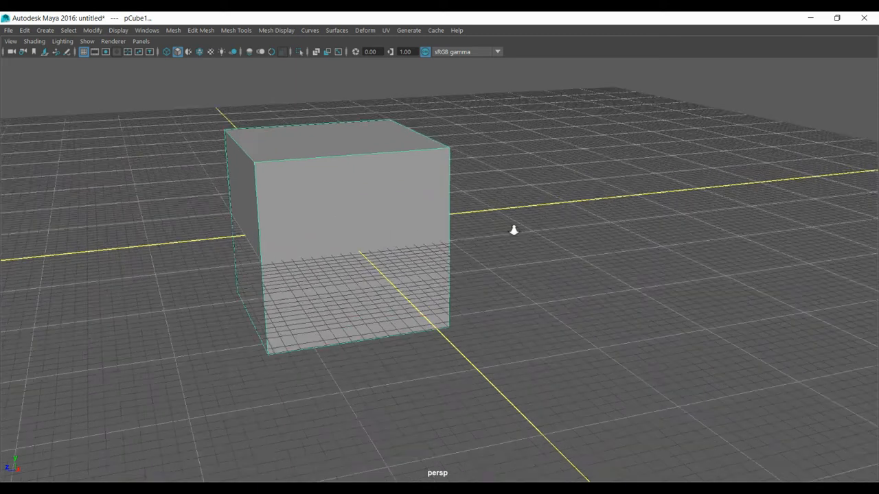
pyautogui.scroll(-6, 513, 230)
pyautogui.keyDown('alt'); pyautogui.moveTo(504, 259); pyautogui.dragTo(585, 257, button='middle'); pyautogui.keyUp('alt')
pyautogui.scroll(6, 584, 253)
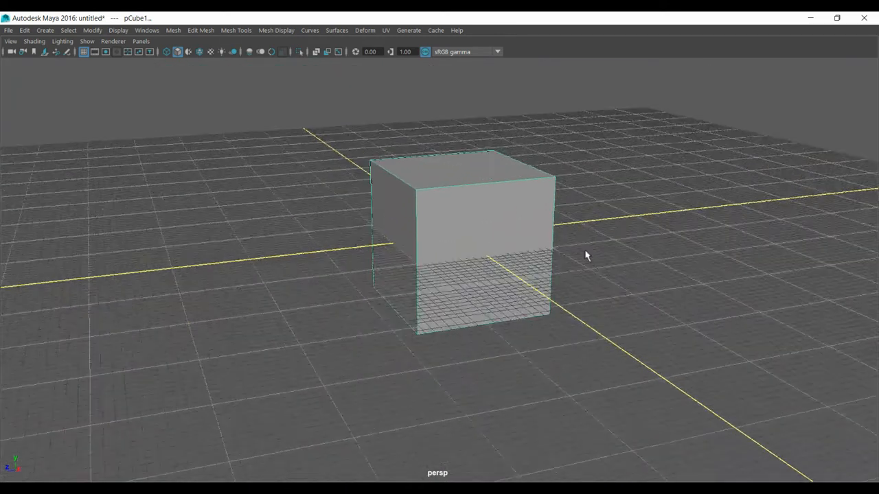
pyautogui.keyDown('alt'); pyautogui.moveTo(653, 260); pyautogui.dragTo(604, 267, button='middle'); pyautogui.keyUp('alt')
pyautogui.scroll(3, 606, 264)
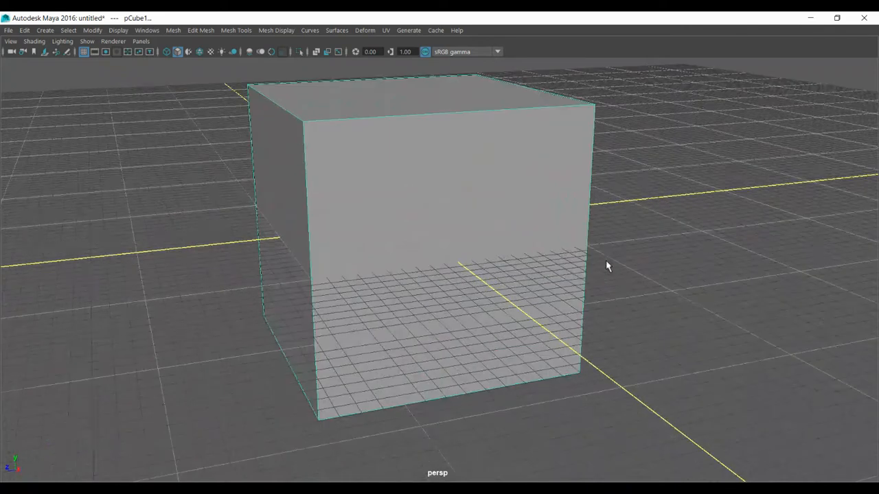
pyautogui.scroll(-4, 606, 261)
pyautogui.scroll(-2, 607, 266)
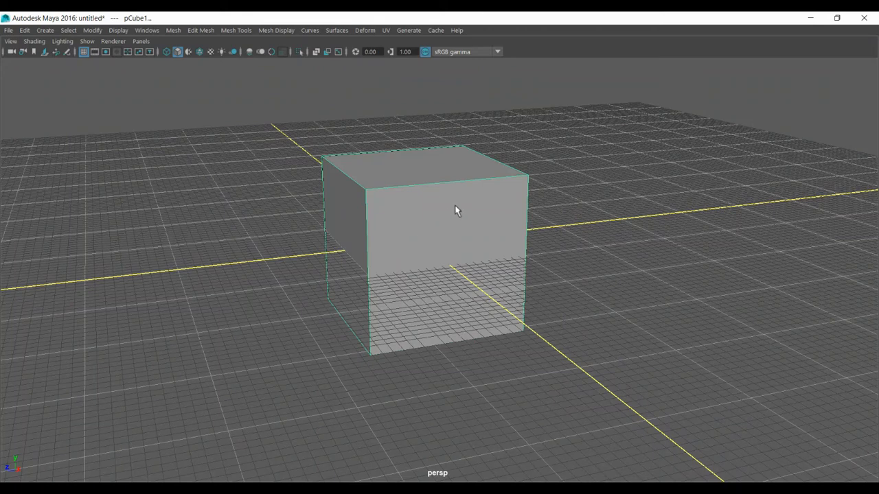
# Step: Replace the cube with a polygon sphere and hide the viewport grid
pyautogui.press('Delete')
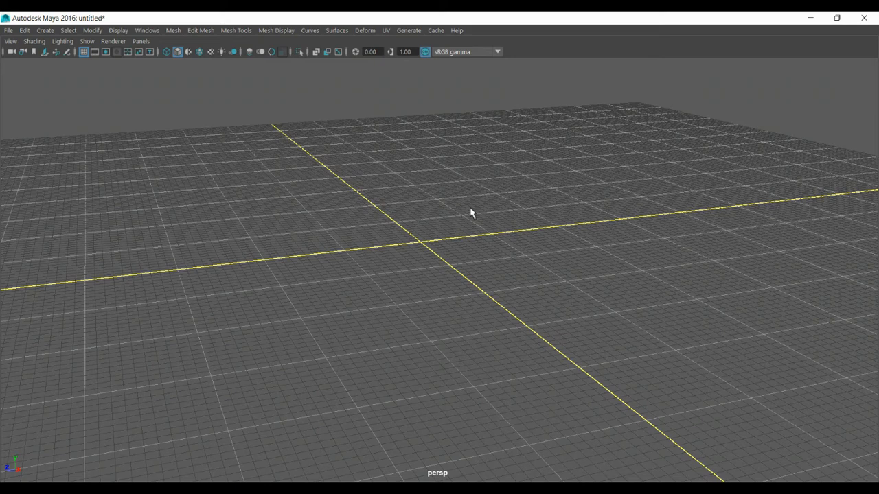
pyautogui.keyDown('shift'); pyautogui.rightClick(470, 209); pyautogui.keyUp('shift')
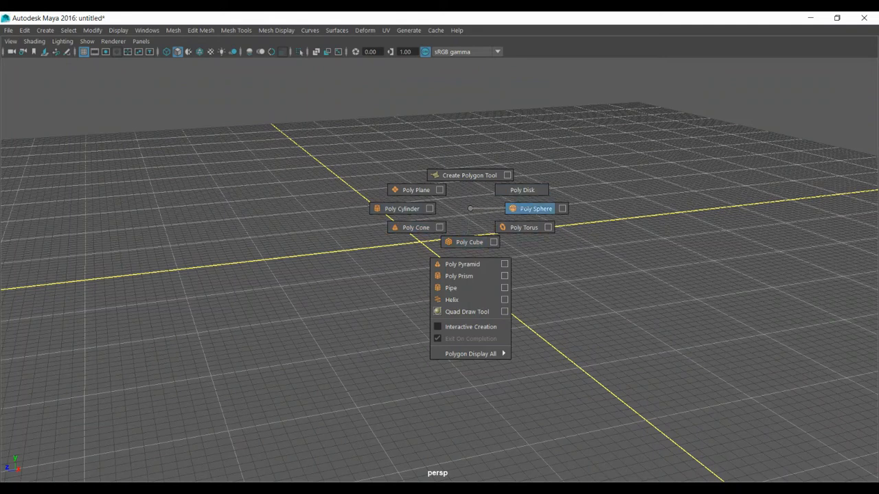
pyautogui.keyDown('shift'); pyautogui.moveTo(530, 209); pyautogui.dragTo(531, 211, button='right'); pyautogui.keyUp('shift')
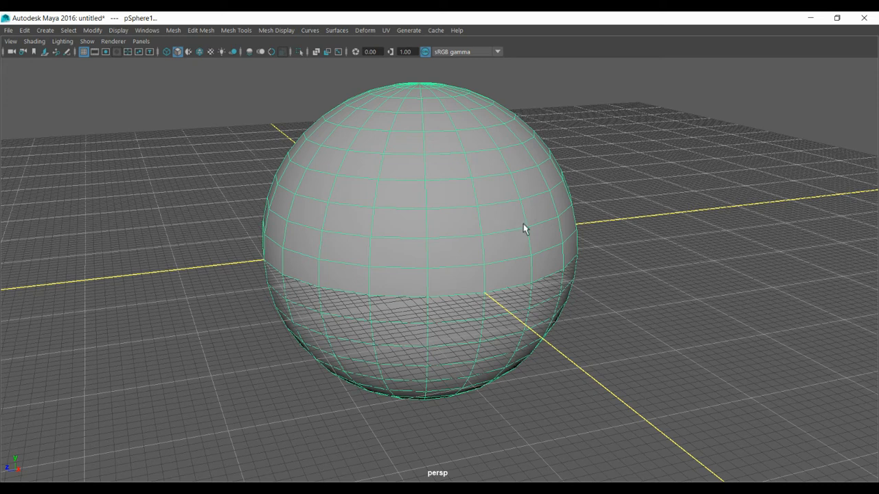
pyautogui.keyDown('alt'); pyautogui.moveTo(538, 267); pyautogui.dragTo(524, 249); pyautogui.keyUp('alt')
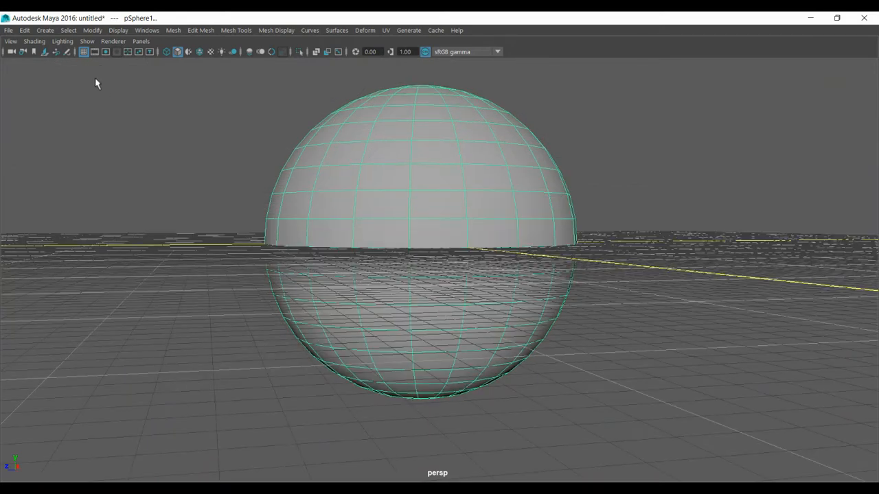
pyautogui.click(83, 52)
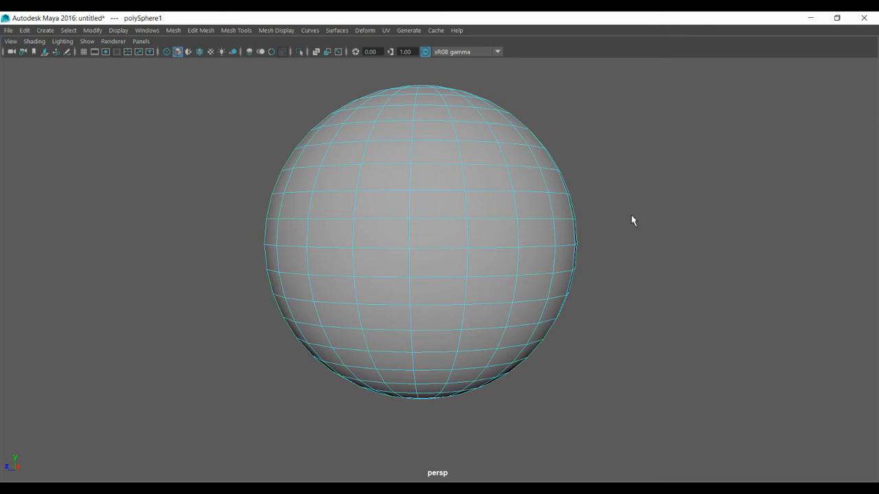
# Step: Delete all faces in the lower half of the sphere so only the upper dome remains
pyautogui.rightClick(631, 180)
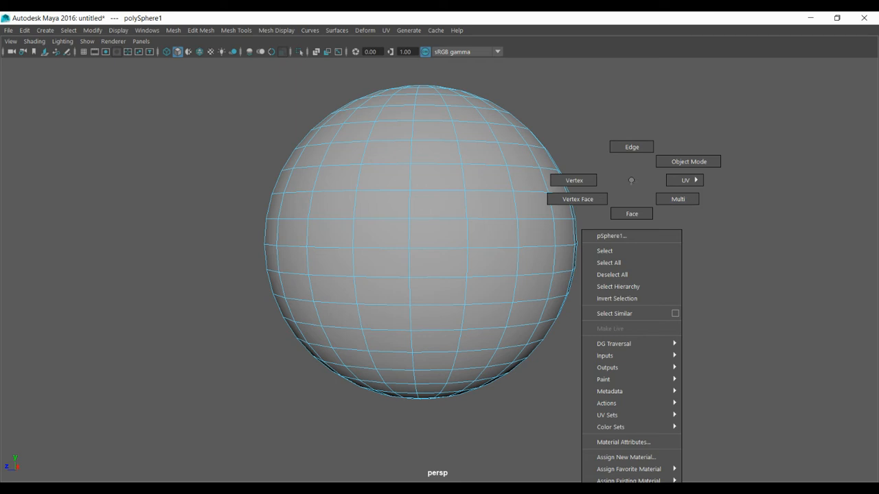
pyautogui.moveTo(633, 213); pyautogui.dragTo(634, 215, button='right')
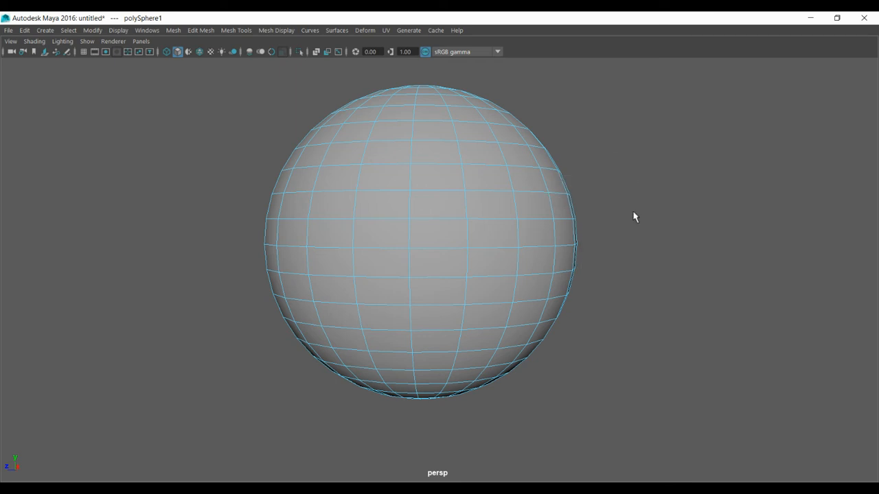
pyautogui.click(497, 237)
pyautogui.moveTo(231, 254); pyautogui.dragTo(604, 427)
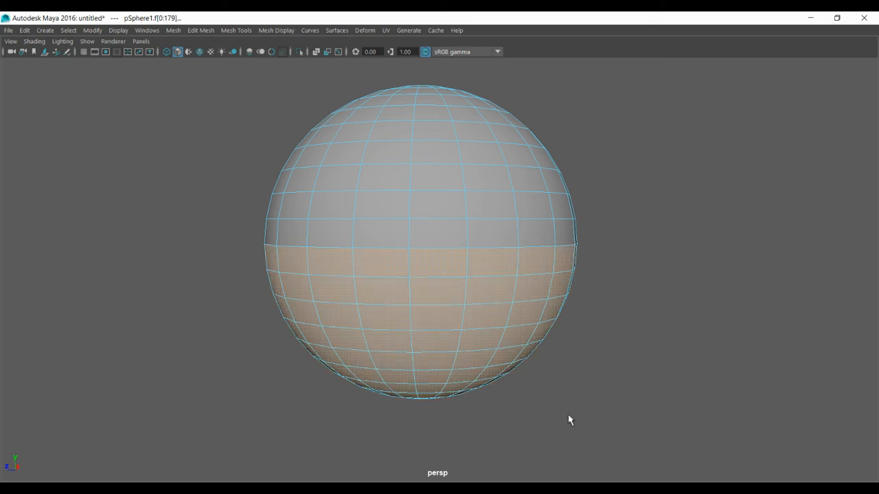
pyautogui.keyDown('alt'); pyautogui.moveTo(372, 289); pyautogui.dragTo(502, 282); pyautogui.keyUp('alt')
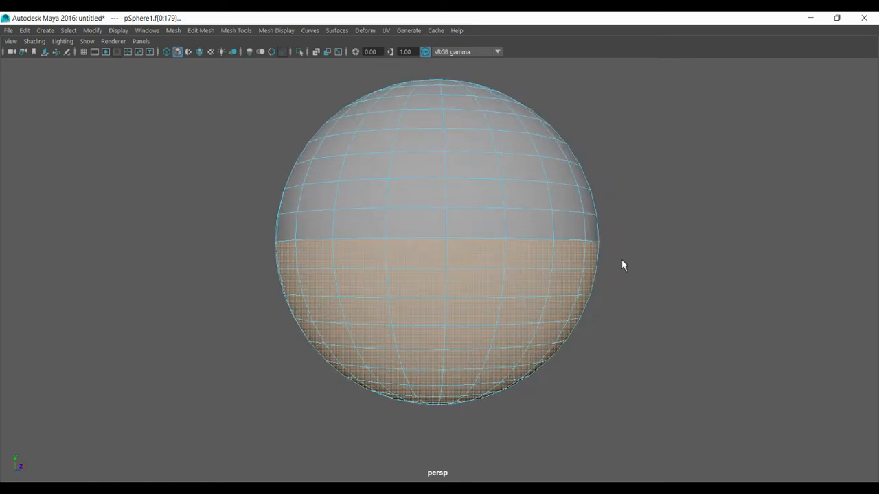
pyautogui.press('Delete')
pyautogui.keyDown('alt'); pyautogui.moveTo(651, 218); pyautogui.dragTo(646, 210); pyautogui.keyUp('alt')
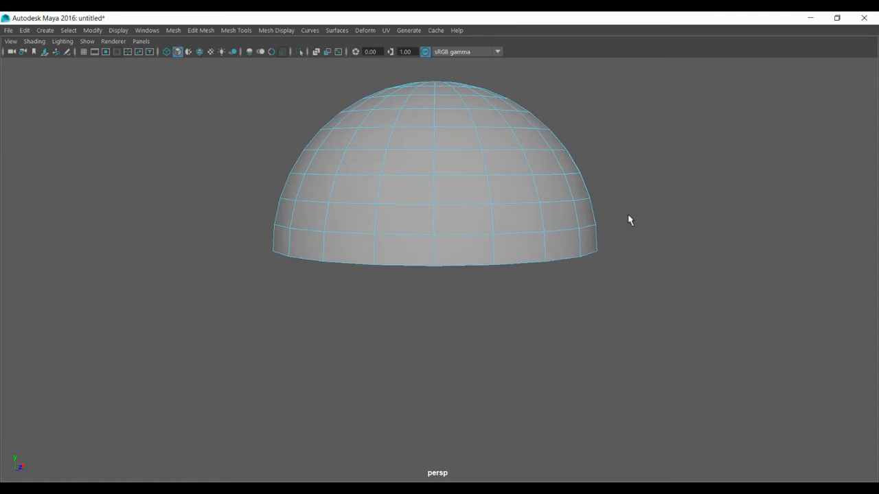
# Step: Extrude the dome's open bottom edge loop straight down along the world Y axis into a cylindrical wall taller than the dome
pyautogui.rightClick(629, 220)
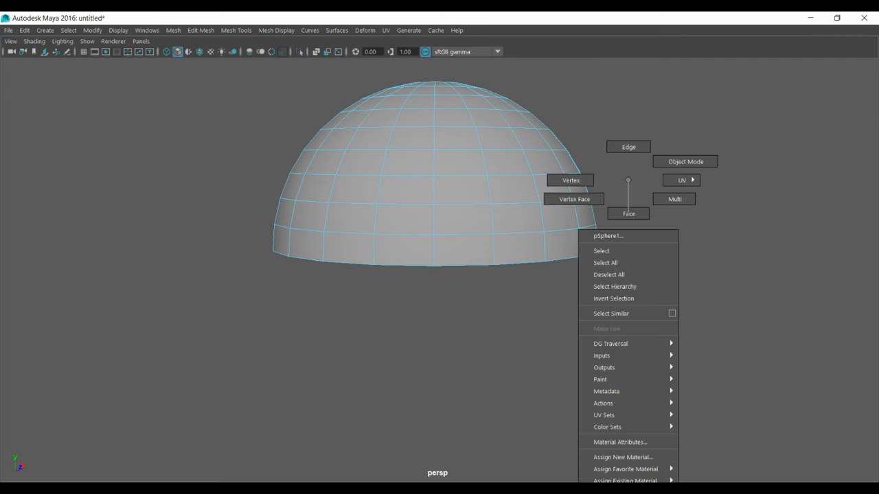
pyautogui.click(628, 147)
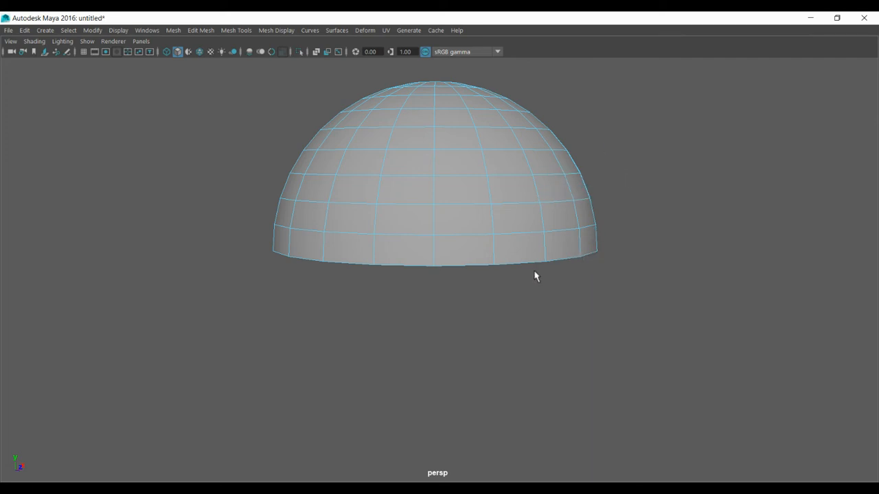
pyautogui.click(471, 234)
pyautogui.doubleClick(523, 267)
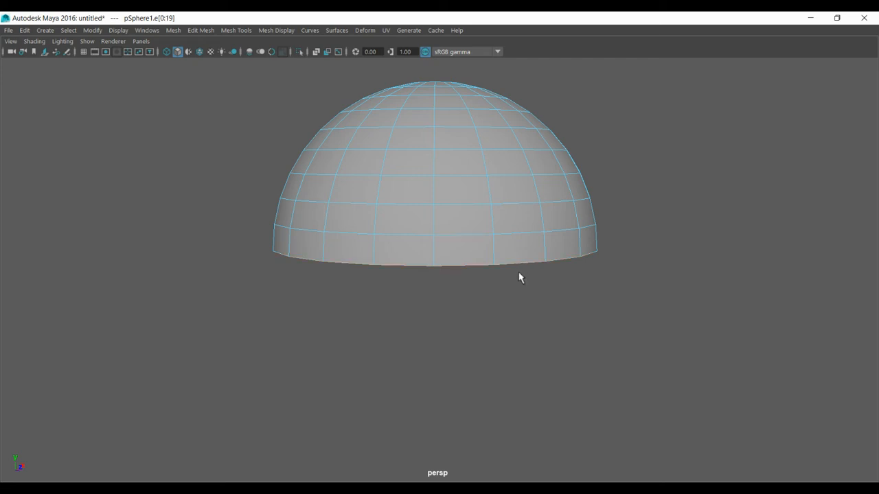
pyautogui.keyDown('alt'); pyautogui.moveTo(605, 286); pyautogui.dragTo(577, 280); pyautogui.keyUp('alt')
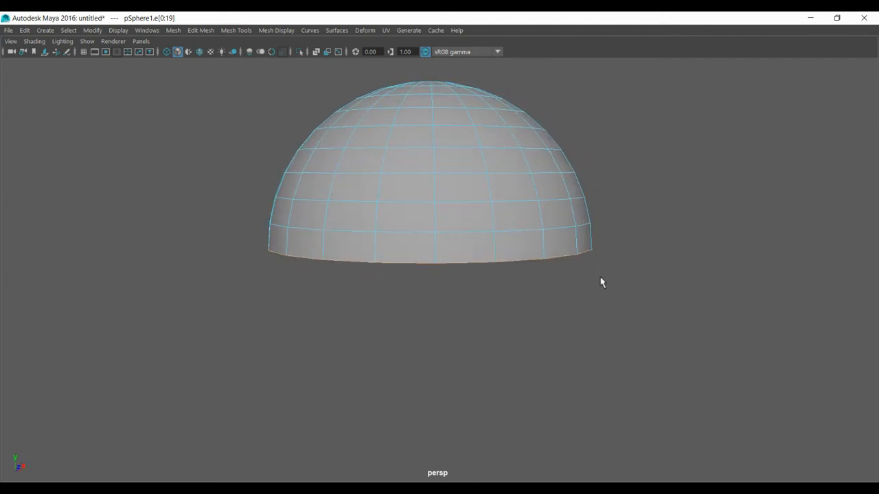
pyautogui.keyDown('shift'); pyautogui.rightClick(649, 220); pyautogui.keyUp('shift')
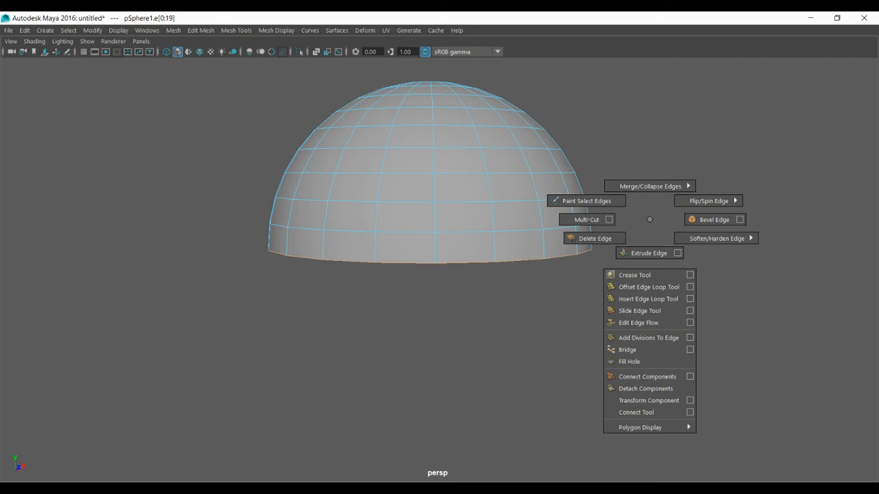
pyautogui.keyDown('shift'); pyautogui.moveTo(650, 220); pyautogui.dragTo(653, 253, button='right'); pyautogui.keyUp('shift')
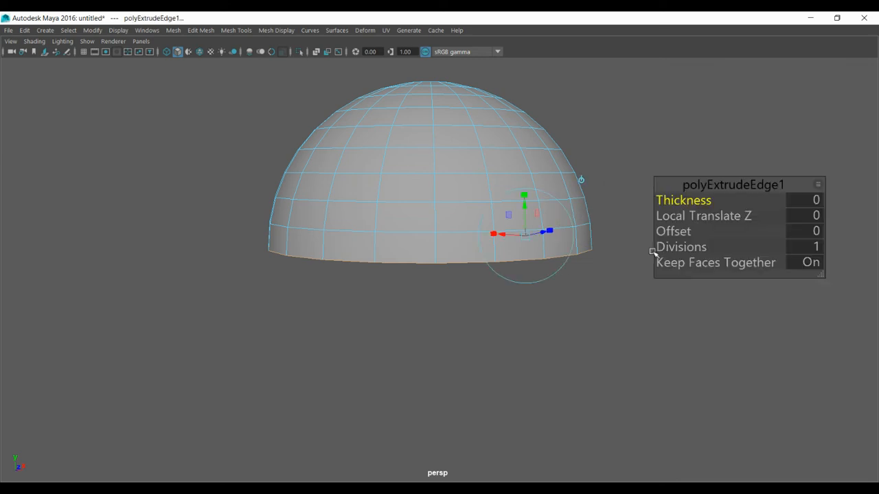
pyautogui.click(582, 179)
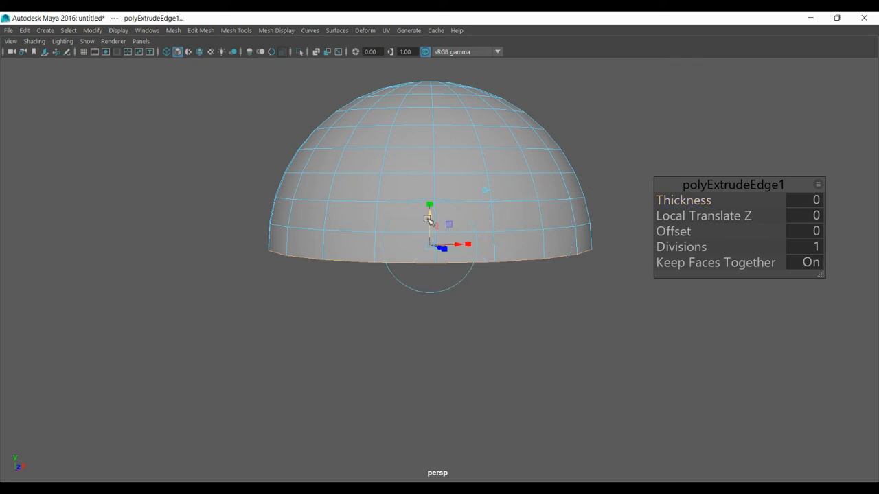
pyautogui.moveTo(428, 218); pyautogui.dragTo(429, 396)
pyautogui.scroll(-3, 455, 277)
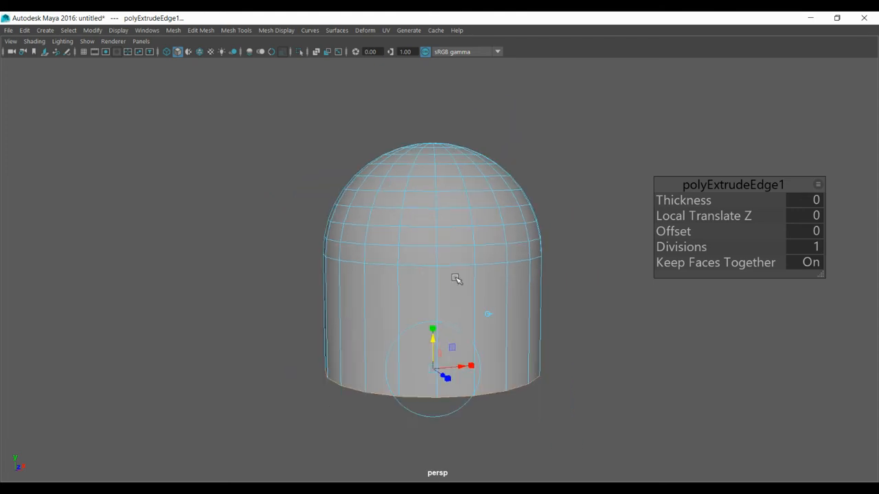
pyautogui.moveTo(432, 330); pyautogui.dragTo(431, 354)
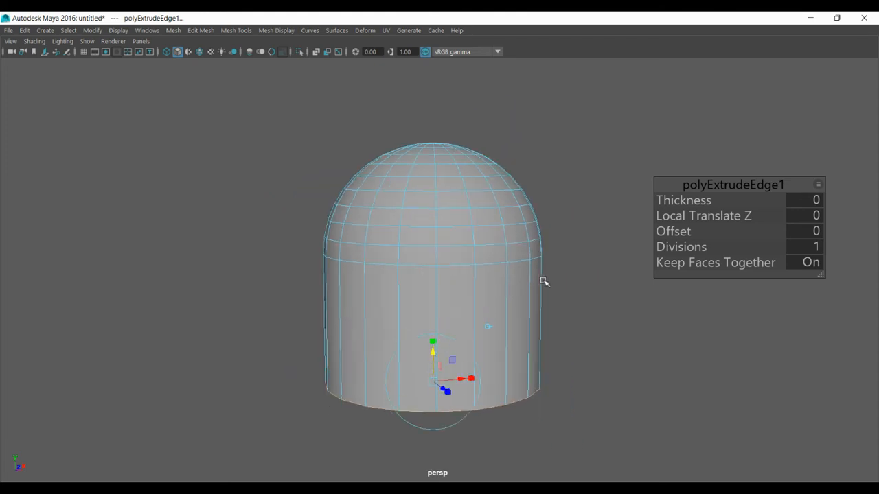
pyautogui.click(583, 287)
# Step: Extrude the wall's bottom border edge loop and scale it uniformly outward into a flat brim about twice the body's width
pyautogui.keyDown('alt'); pyautogui.moveTo(581, 281); pyautogui.dragTo(583, 271); pyautogui.keyUp('alt')
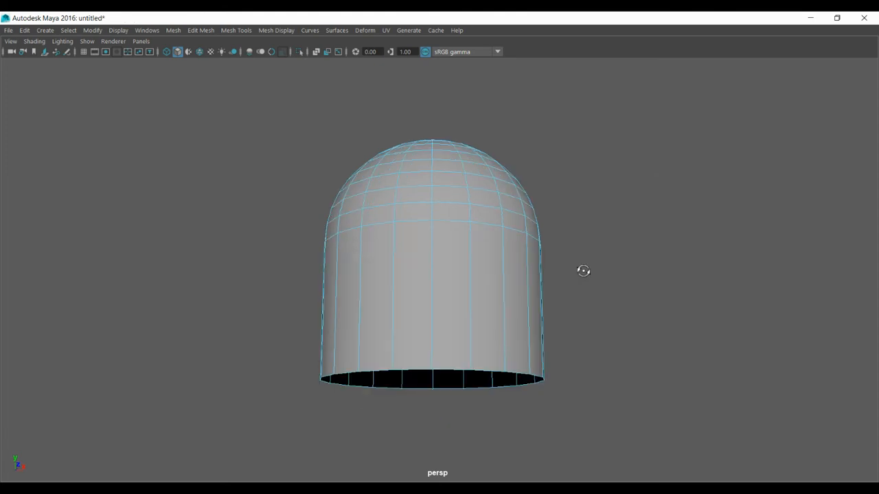
pyautogui.scroll(-2, 584, 272)
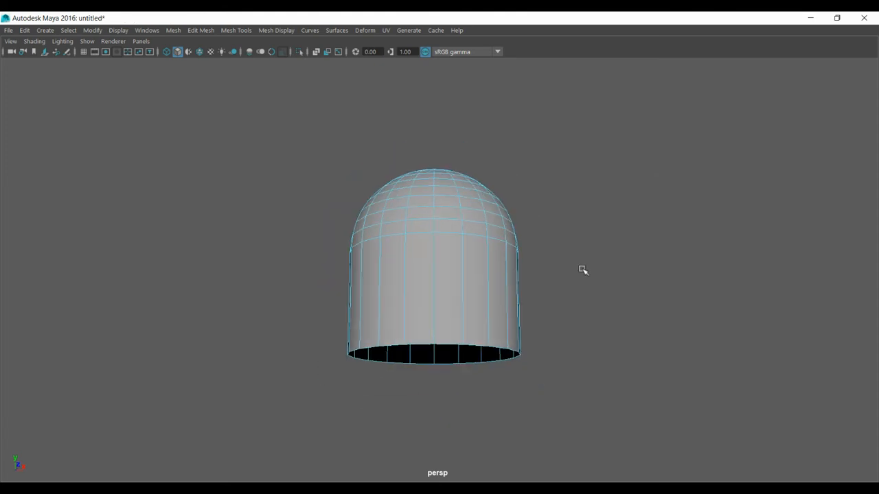
pyautogui.scroll(-2, 583, 270)
pyautogui.scroll(5, 583, 270)
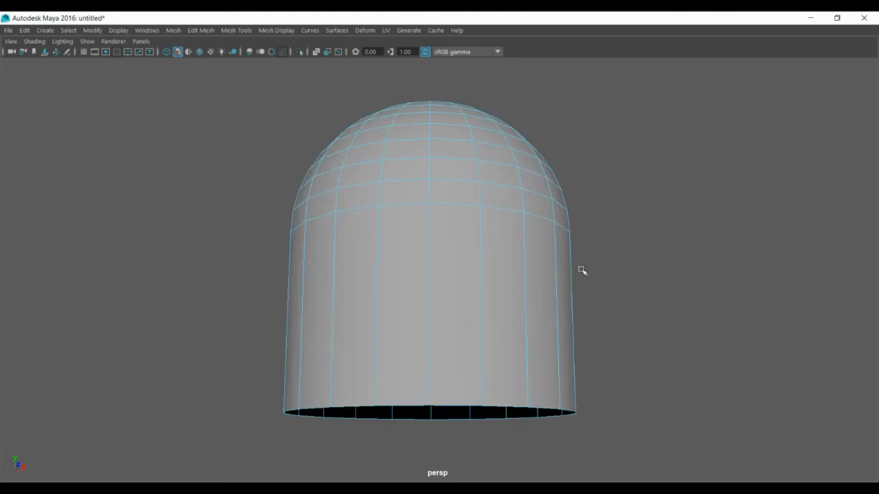
pyautogui.keyDown('alt'); pyautogui.moveTo(605, 231); pyautogui.dragTo(601, 241); pyautogui.keyUp('alt')
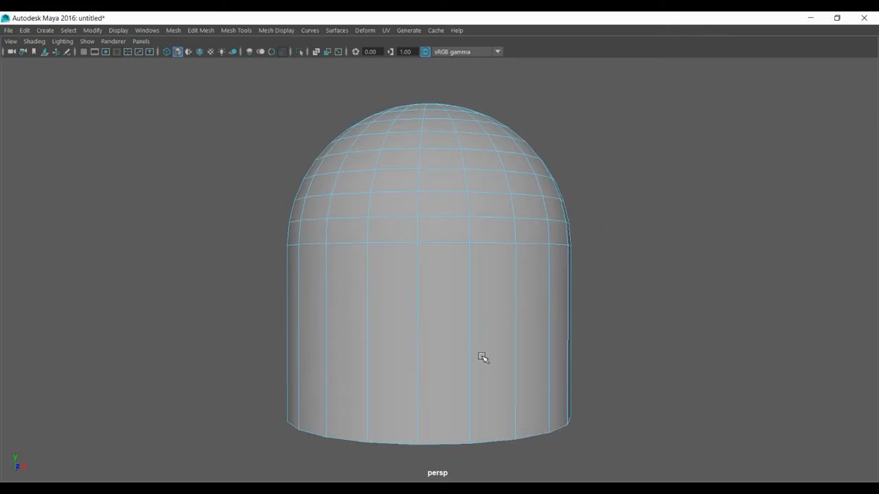
pyautogui.doubleClick(486, 443)
pyautogui.keyDown('shift'); pyautogui.rightClick(661, 242); pyautogui.keyUp('shift')
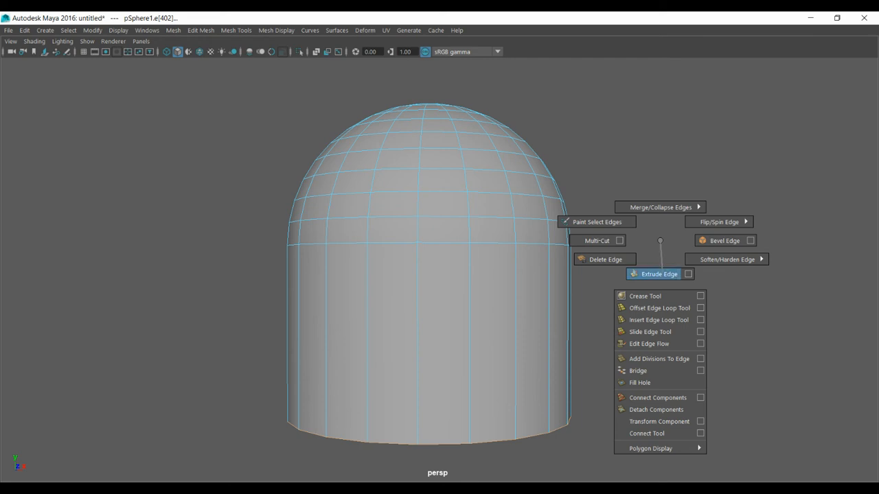
pyautogui.click(661, 271)
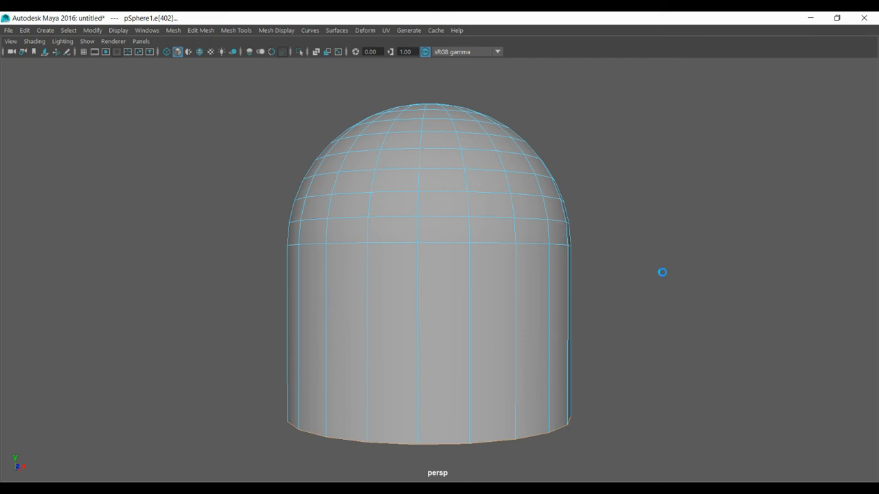
pyautogui.click(578, 346)
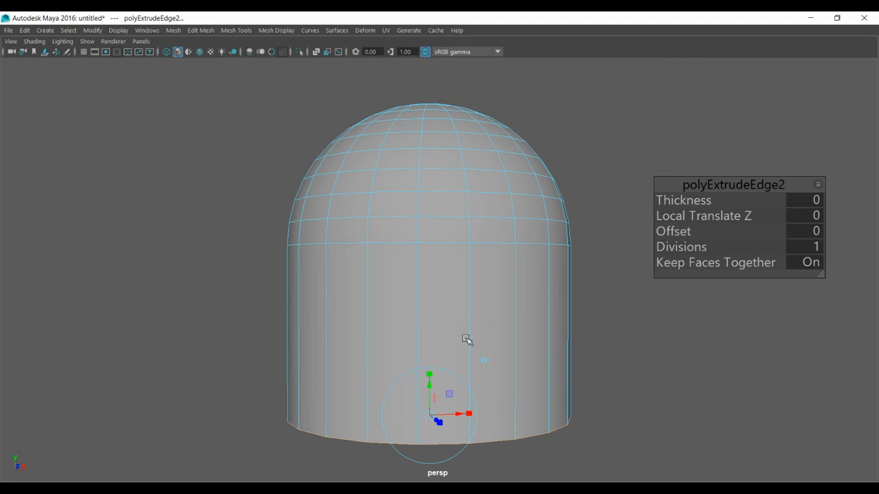
pyautogui.click(429, 375)
pyautogui.moveTo(429, 413); pyautogui.dragTo(459, 407)
pyautogui.scroll(-5, 463, 364)
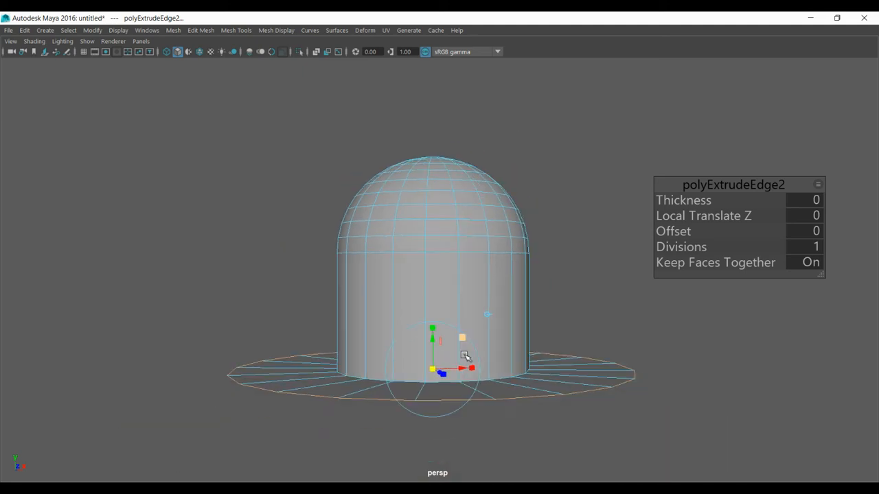
# Step: Scale the brim's outer edge loop uniformly outward a little more to widen the flat brim
pyautogui.keyDown('alt'); pyautogui.moveTo(607, 251); pyautogui.dragTo(584, 257); pyautogui.keyUp('alt')
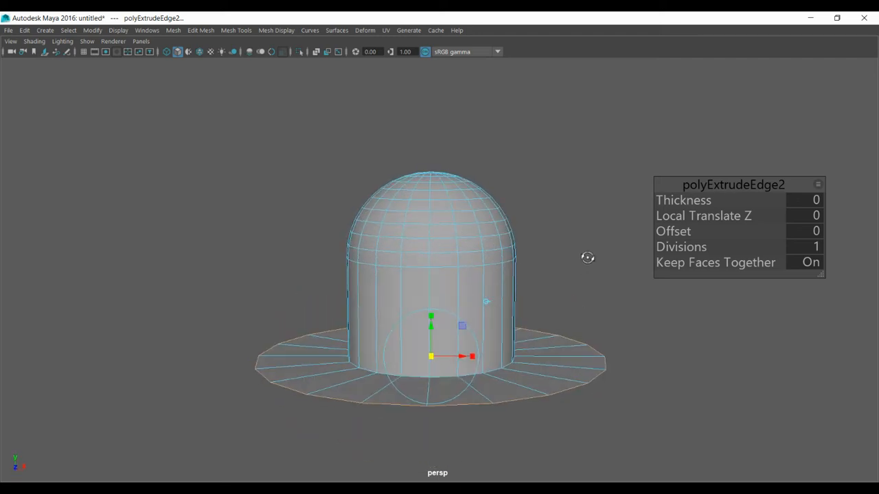
pyautogui.moveTo(431, 357); pyautogui.dragTo(436, 357)
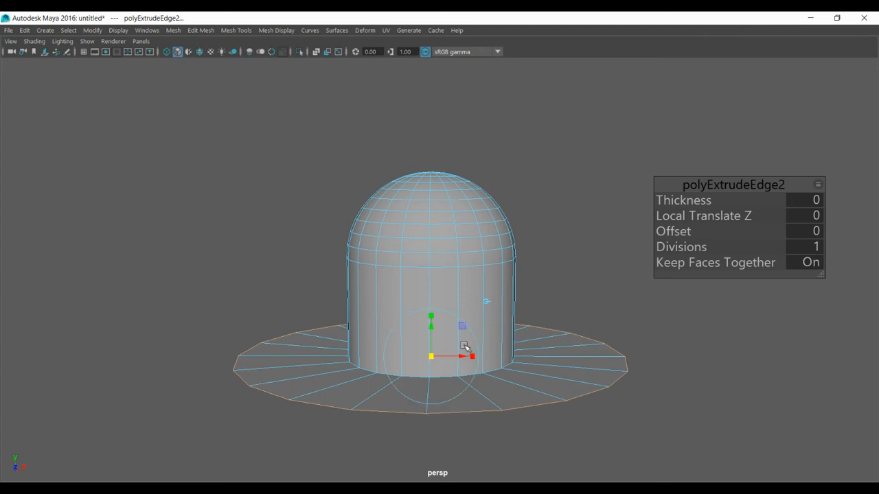
pyautogui.click(579, 279)
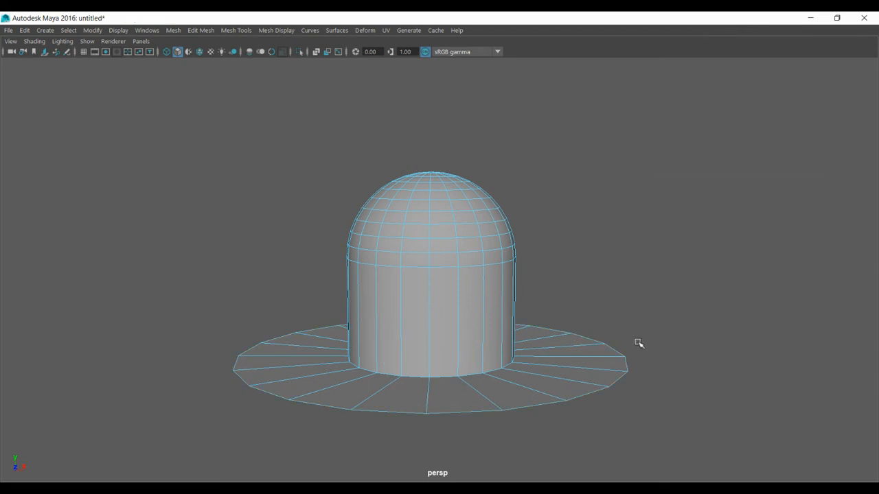
# Step: Extrude the brim's outer border edge loop straight down along the world Y axis into a vertical rim
pyautogui.doubleClick(616, 351)
pyautogui.keyDown('shift'); pyautogui.moveTo(665, 264); pyautogui.dragTo(664, 296, button='right'); pyautogui.keyUp('shift')
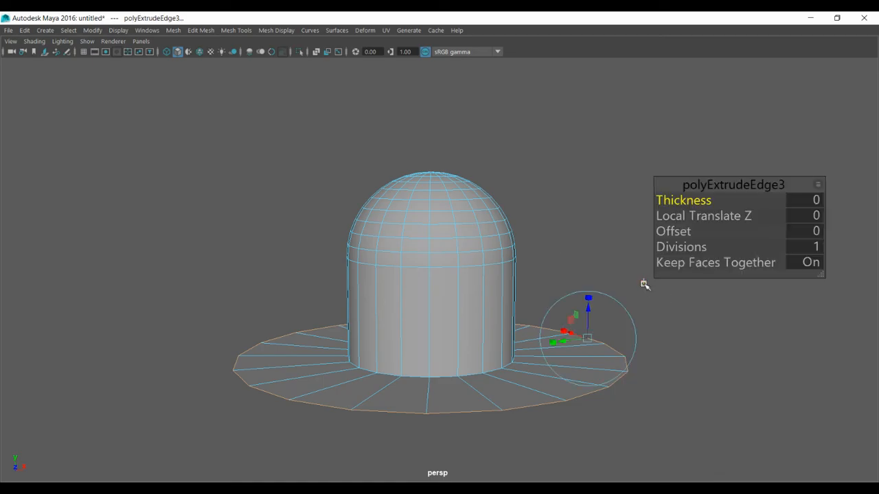
pyautogui.click(643, 283)
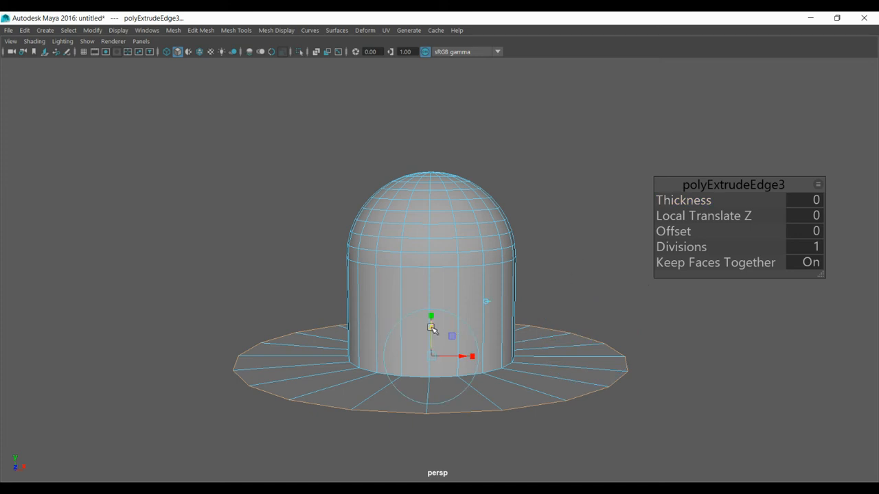
pyautogui.moveTo(432, 328); pyautogui.dragTo(427, 370)
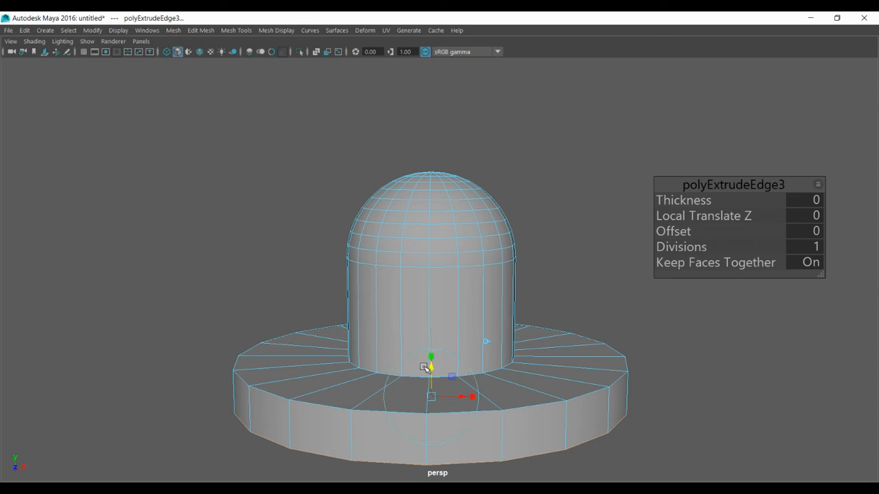
pyautogui.keyDown('alt'); pyautogui.moveTo(510, 308); pyautogui.dragTo(487, 192, button='middle'); pyautogui.keyUp('alt')
pyautogui.moveTo(396, 252); pyautogui.dragTo(397, 267)
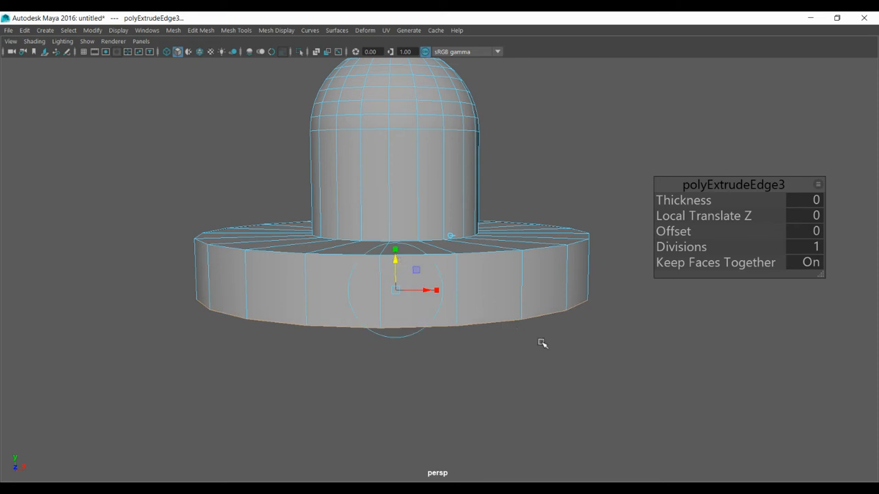
pyautogui.keyDown('alt'); pyautogui.moveTo(578, 347); pyautogui.dragTo(584, 331); pyautogui.keyUp('alt')
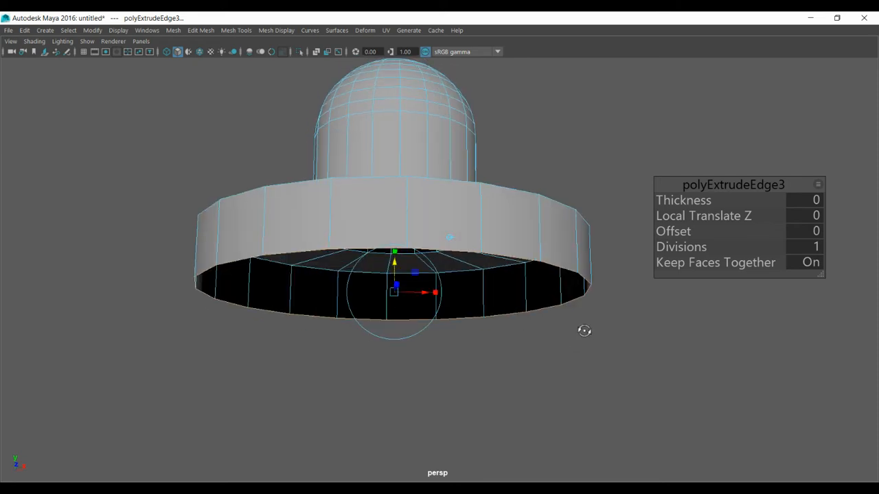
pyautogui.click(638, 318)
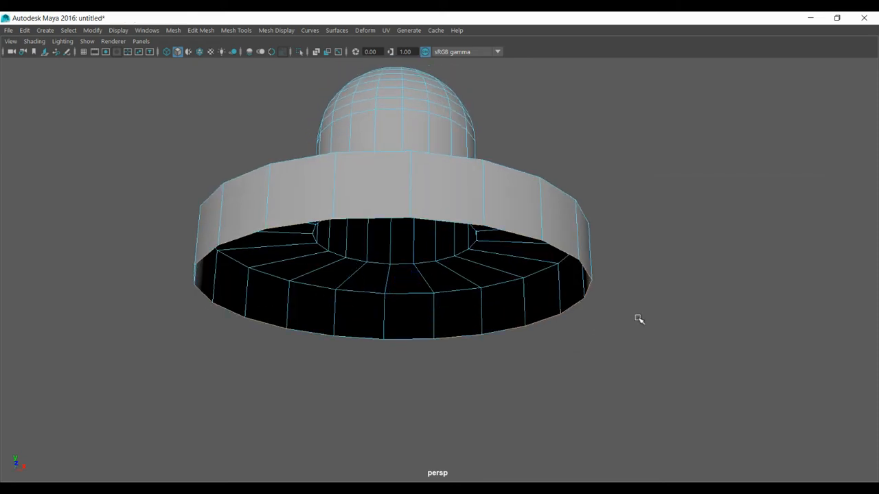
# Step: Extrude the rim's bottom border edge loop and scale it uniformly inward into a flat ring on the underside
pyautogui.click(573, 307)
pyautogui.keyDown('shift'); pyautogui.rightClick(684, 238); pyautogui.keyUp('shift')
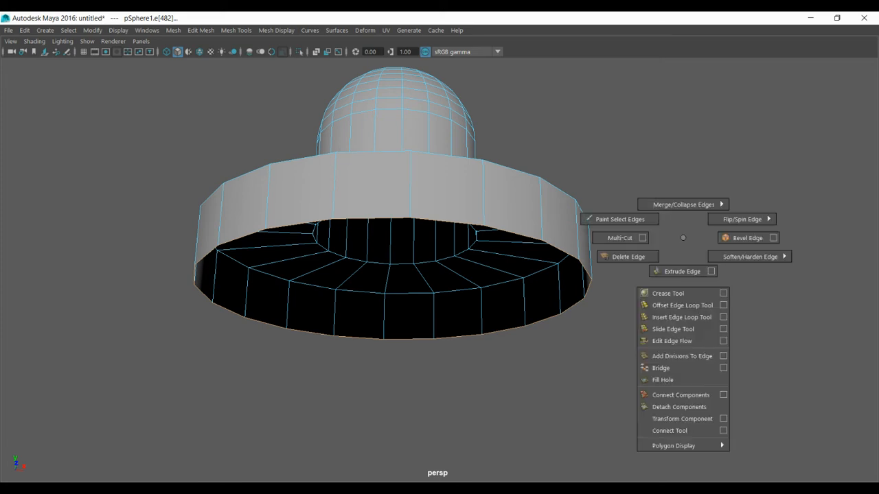
pyautogui.click(682, 271)
pyautogui.click(597, 265)
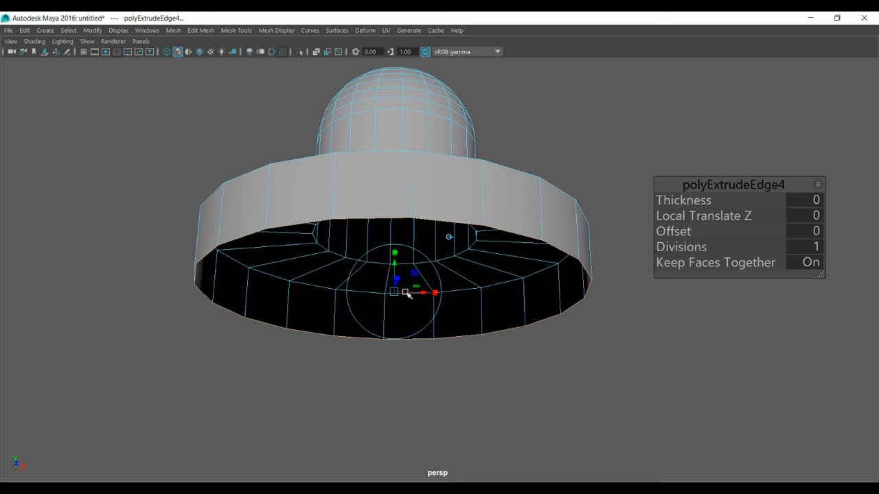
pyautogui.click(394, 257)
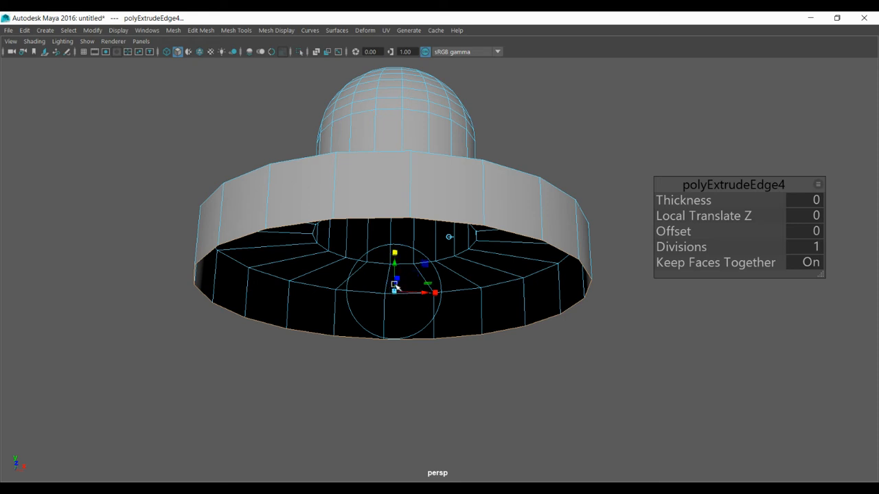
pyautogui.moveTo(395, 293); pyautogui.dragTo(390, 295)
pyautogui.moveTo(592, 175)
pyautogui.keyDown('alt'); pyautogui.mouseDown()
pyautogui.moveTo(602, 133)
pyautogui.moveTo(587, 190)
pyautogui.moveTo(586, 177)
pyautogui.mouseUp(); pyautogui.keyUp('alt')
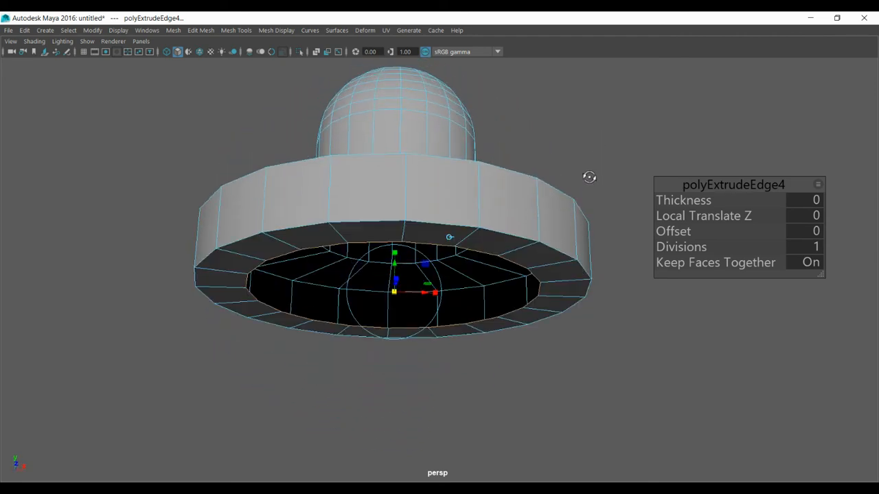
pyautogui.click(625, 286)
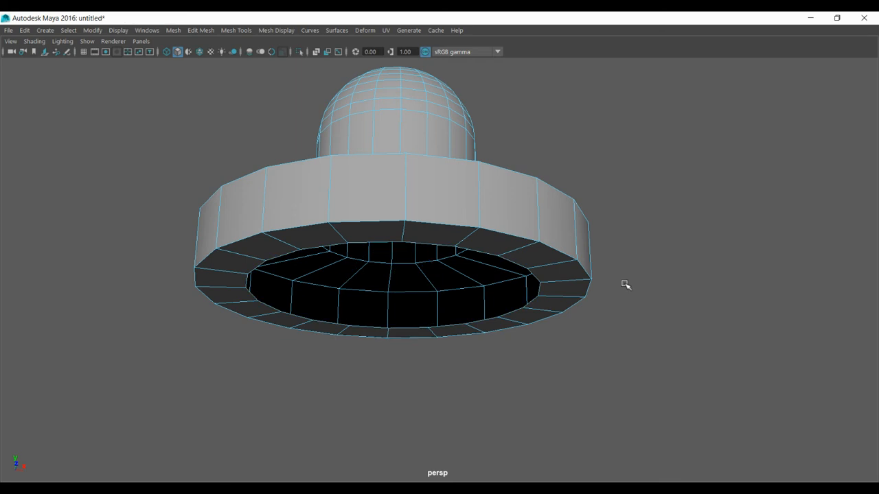
# Step: Extrude the underside ring's inner border edge loop straight down into a cylindrical wall taller than the rim
pyautogui.click(489, 253)
pyautogui.doubleClick(489, 253)
pyautogui.keyDown('shift'); pyautogui.moveTo(658, 219); pyautogui.dragTo(654, 255, button='right'); pyautogui.keyUp('shift')
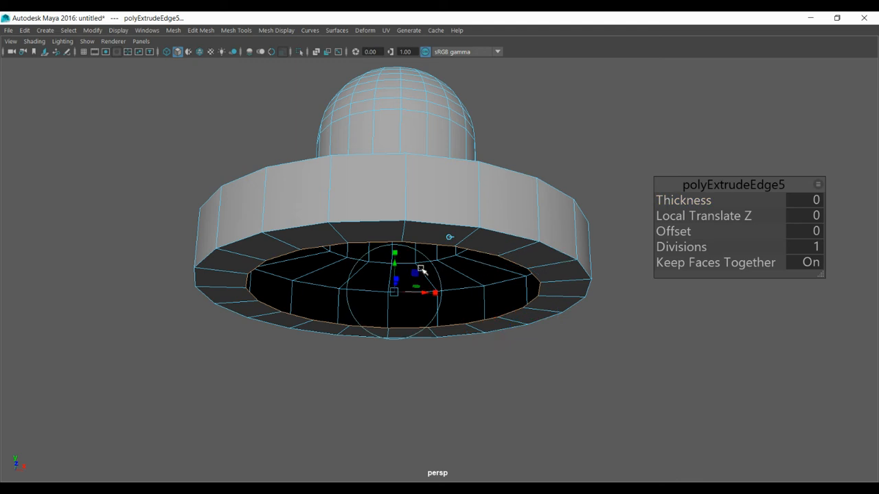
pyautogui.moveTo(396, 266); pyautogui.dragTo(380, 361)
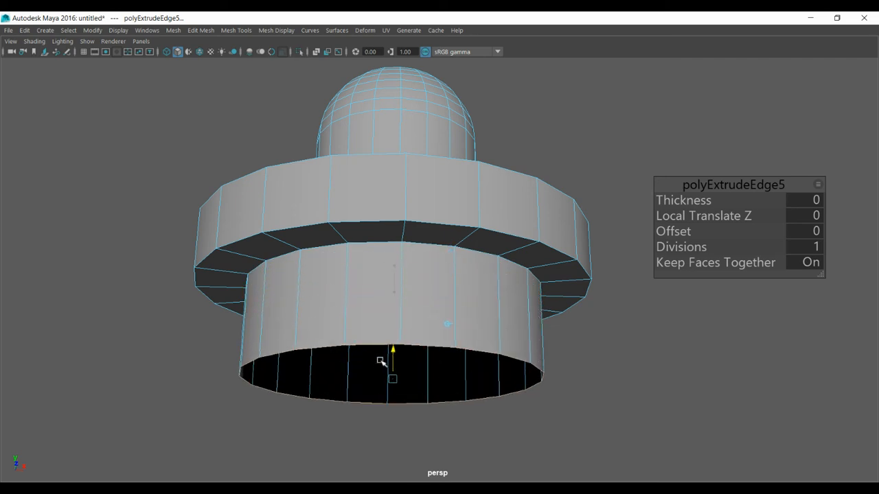
# Step: Scale the lower wall's bottom edge loop uniformly outward so the wall flares slightly wider than the rim
pyautogui.moveTo(557, 161)
pyautogui.keyDown('alt'); pyautogui.mouseDown()
pyautogui.moveTo(548, 176)
pyautogui.moveTo(549, 167)
pyautogui.mouseUp(); pyautogui.keyUp('alt')
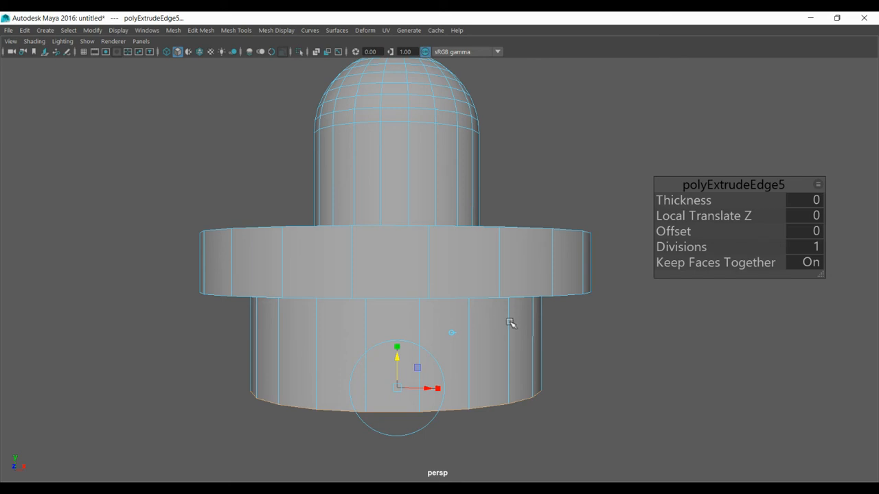
pyautogui.scroll(3, 510, 322)
pyautogui.scroll(-5, 511, 321)
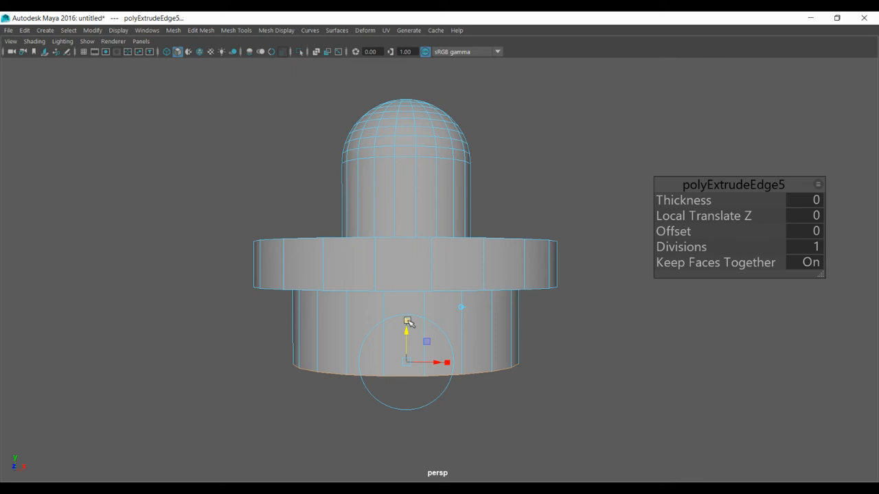
pyautogui.moveTo(408, 364); pyautogui.dragTo(420, 366)
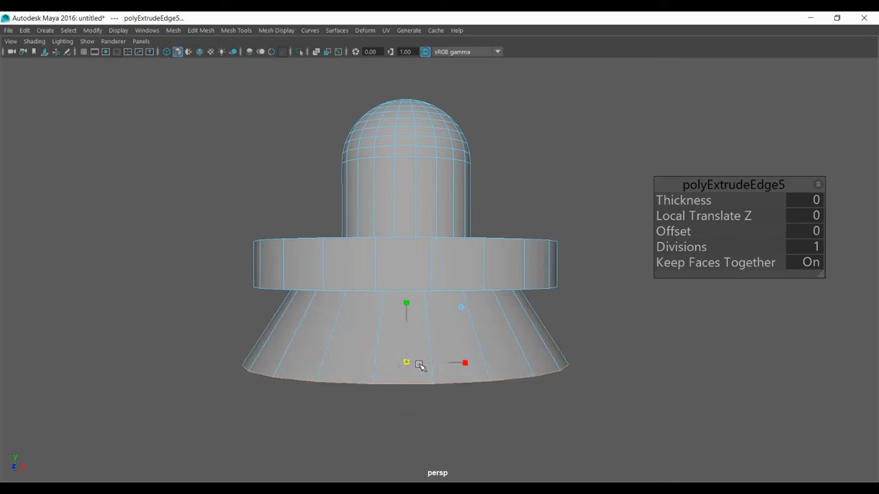
pyautogui.click(597, 329)
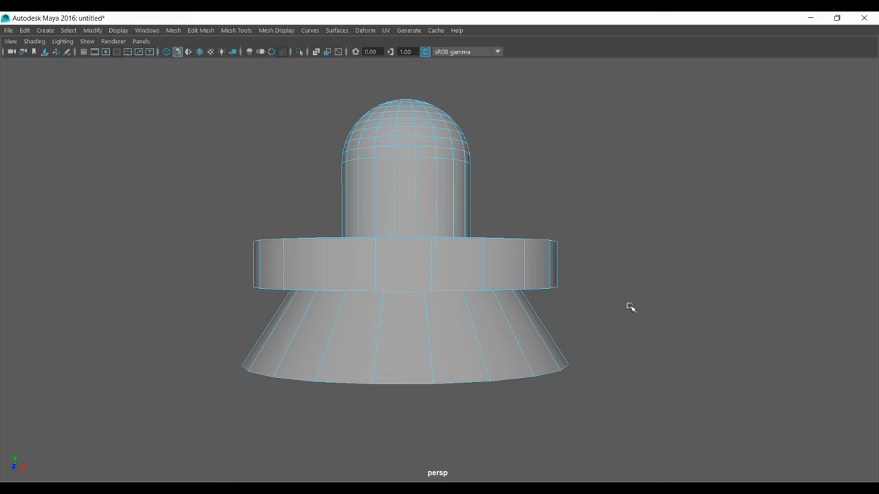
# Step: Extrude the flared section's bottom border edge loop straight down along the world Y axis into a short vertical base band
pyautogui.keyDown('alt'); pyautogui.moveTo(625, 300); pyautogui.dragTo(626, 289); pyautogui.keyUp('alt')
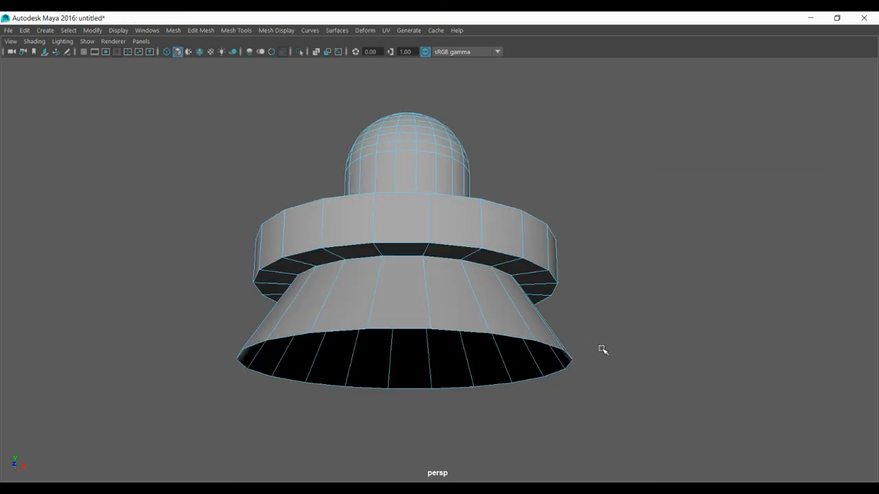
pyautogui.click(530, 381)
pyautogui.keyDown('alt'); pyautogui.moveTo(627, 298); pyautogui.dragTo(623, 307); pyautogui.keyUp('alt')
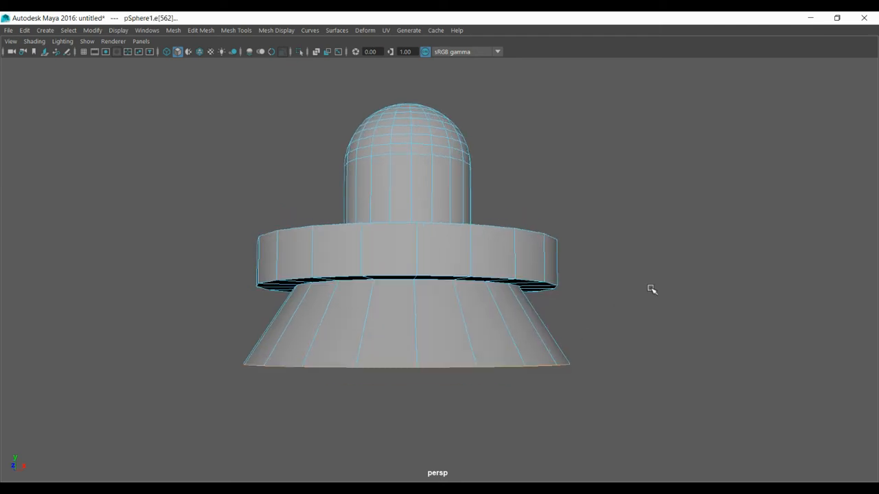
pyautogui.keyDown('shift'); pyautogui.rightClick(651, 288); pyautogui.keyUp('shift')
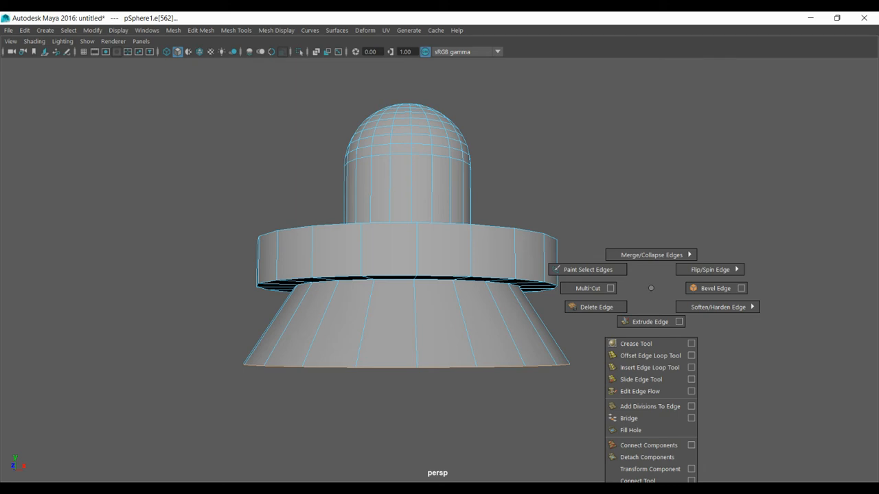
pyautogui.keyDown('shift'); pyautogui.moveTo(651, 289); pyautogui.dragTo(650, 321, button='right'); pyautogui.keyUp('shift')
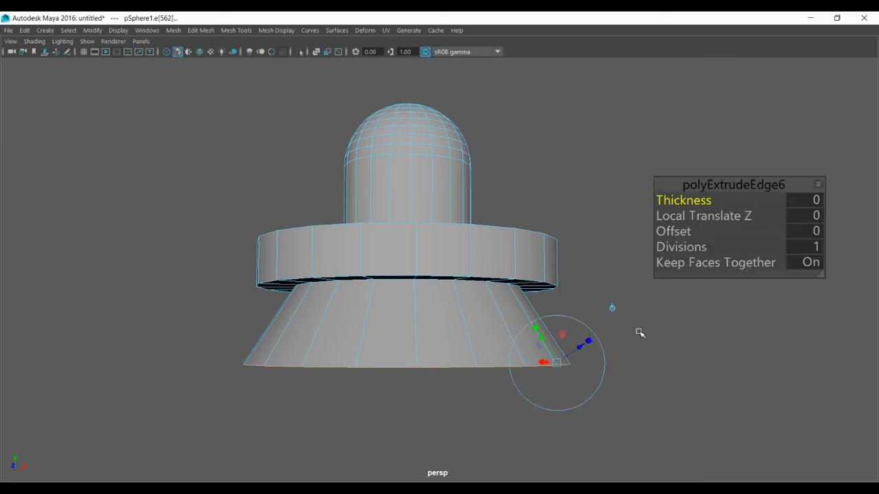
pyautogui.click(612, 309)
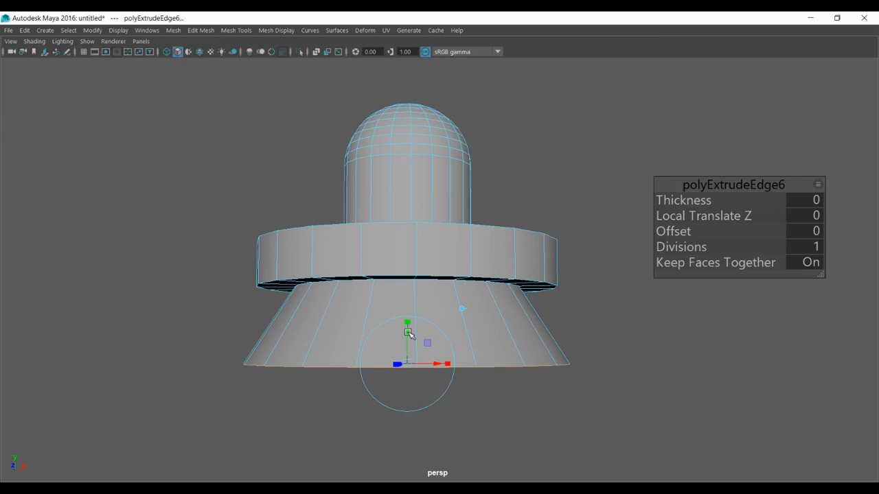
pyautogui.moveTo(407, 331); pyautogui.dragTo(406, 374)
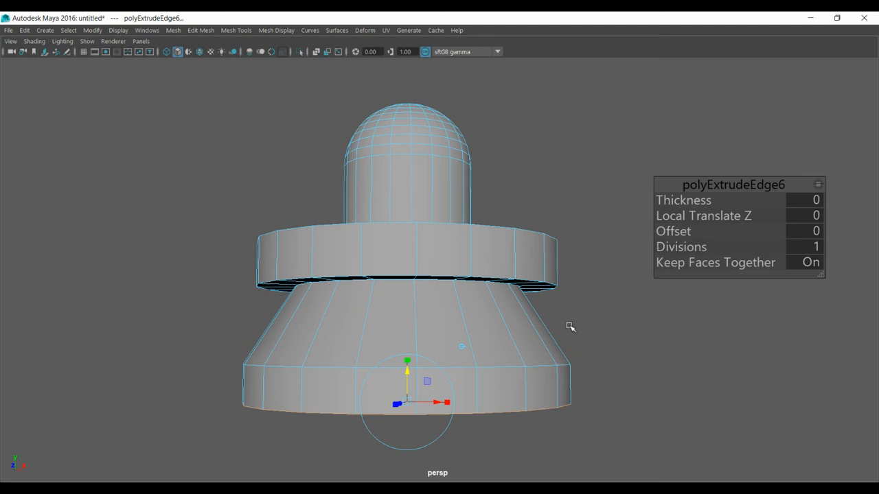
pyautogui.click(625, 321)
# Step: Extrude the base band's bottom border edge loop and scale it uniformly inward, leaving only a small central hole
pyautogui.keyDown('alt'); pyautogui.moveTo(590, 322); pyautogui.dragTo(595, 308); pyautogui.keyUp('alt')
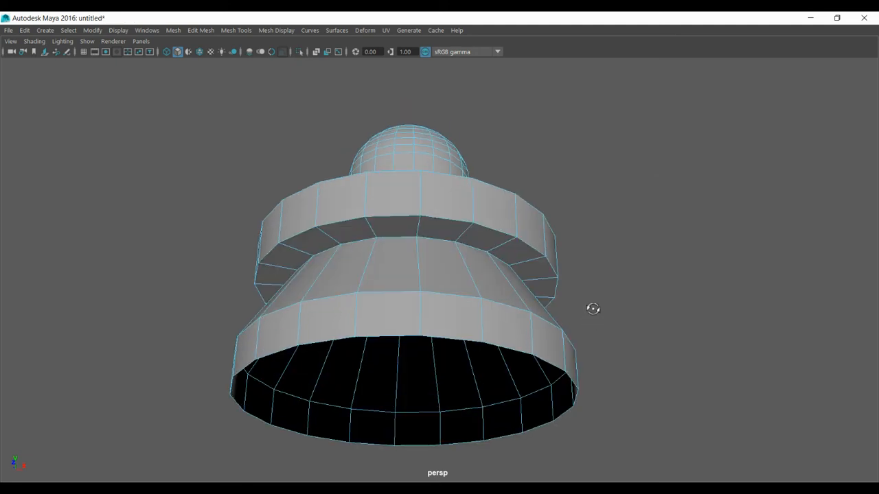
pyautogui.doubleClick(543, 425)
pyautogui.keyDown('shift'); pyautogui.moveTo(660, 282); pyautogui.dragTo(654, 310, button='right'); pyautogui.keyUp('shift')
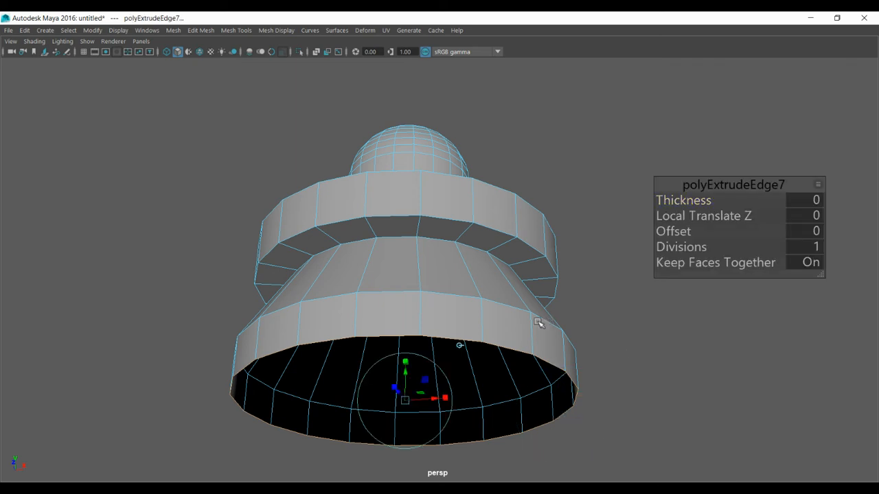
pyautogui.click(406, 362)
pyautogui.moveTo(405, 402); pyautogui.dragTo(386, 408)
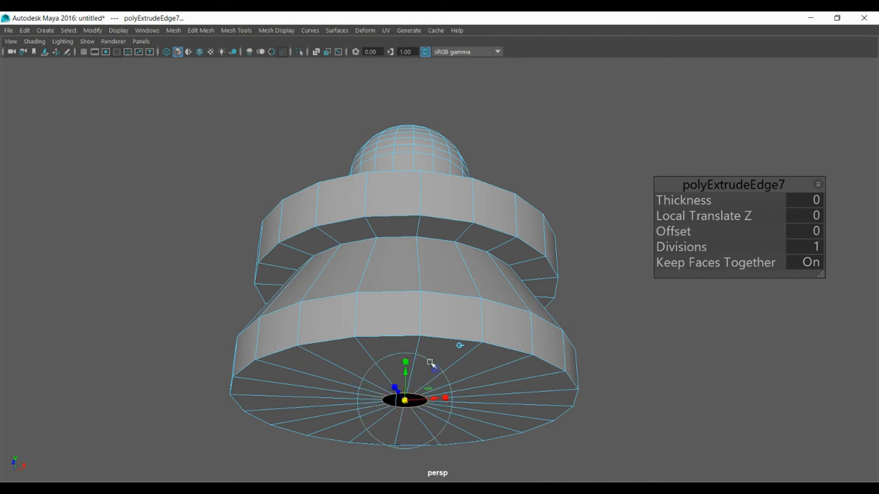
pyautogui.click(589, 201)
# Step: Select the wide rim's outer vertices on one side, top and bottom, and move them straight outward along Z to form a tapered spout
pyautogui.keyDown('alt'); pyautogui.moveTo(573, 183); pyautogui.dragTo(576, 216); pyautogui.keyUp('alt')
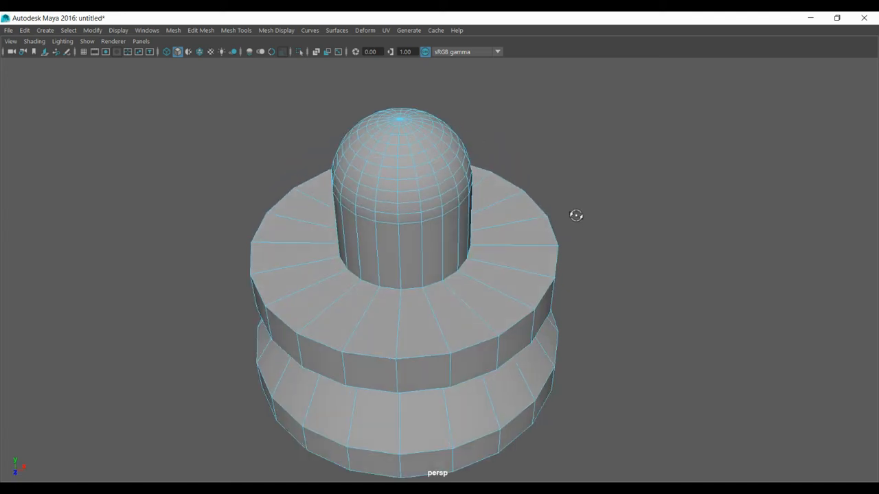
pyautogui.moveTo(576, 215)
pyautogui.keyDown('alt'); pyautogui.mouseDown()
pyautogui.moveTo(571, 243)
pyautogui.moveTo(579, 210)
pyautogui.mouseUp(); pyautogui.keyUp('alt')
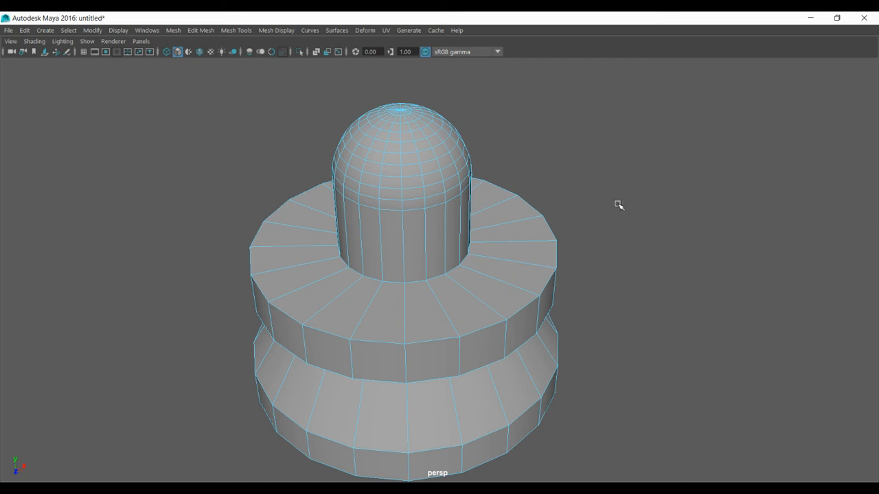
pyautogui.rightClick(618, 180)
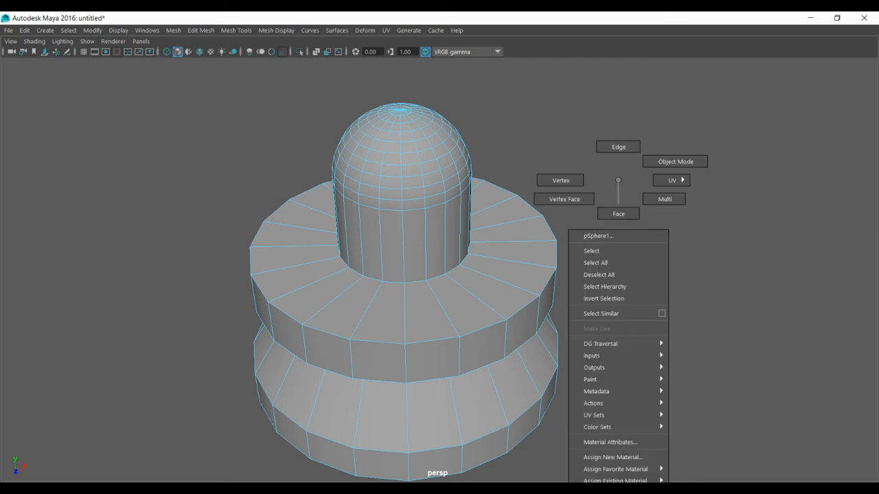
pyautogui.moveTo(618, 205)
pyautogui.mouseDown(button='right')
pyautogui.moveTo(617, 187)
pyautogui.moveTo(636, 166)
pyautogui.mouseUp(button='right')
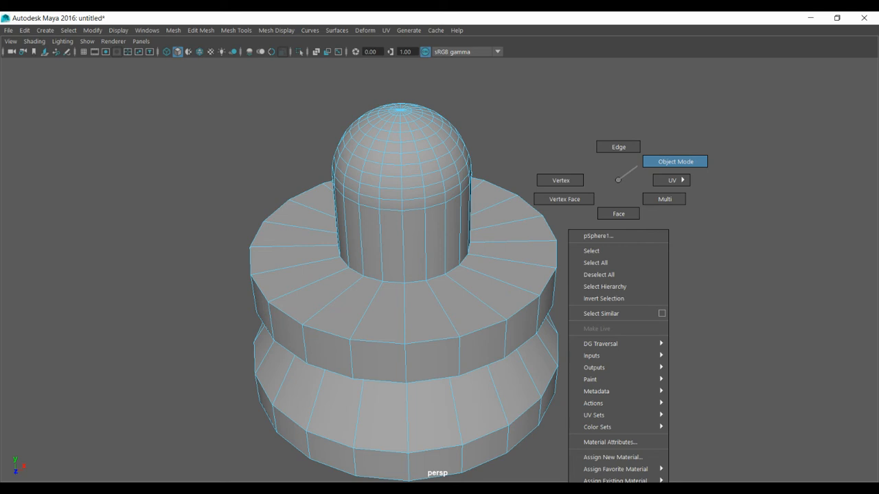
pyautogui.moveTo(636, 166); pyautogui.dragTo(572, 180, button='right')
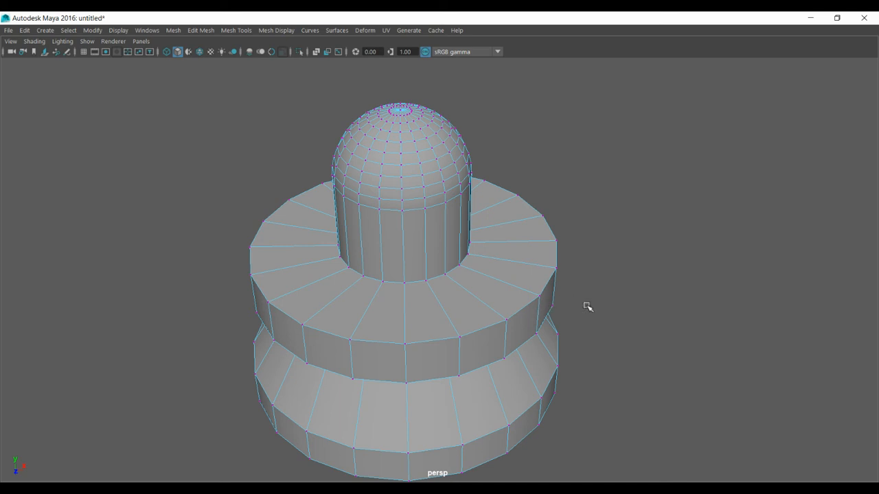
pyautogui.keyDown('alt'); pyautogui.moveTo(590, 286); pyautogui.dragTo(586, 213); pyautogui.keyUp('alt')
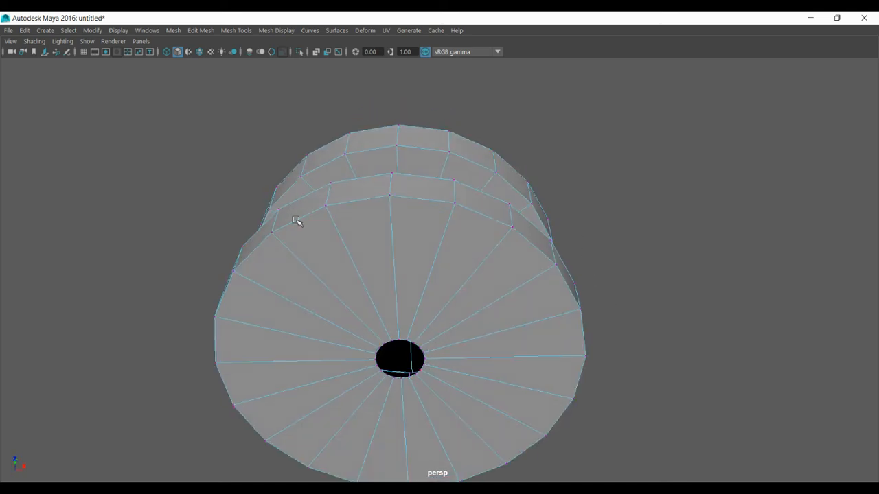
pyautogui.moveTo(321, 109); pyautogui.dragTo(613, 210)
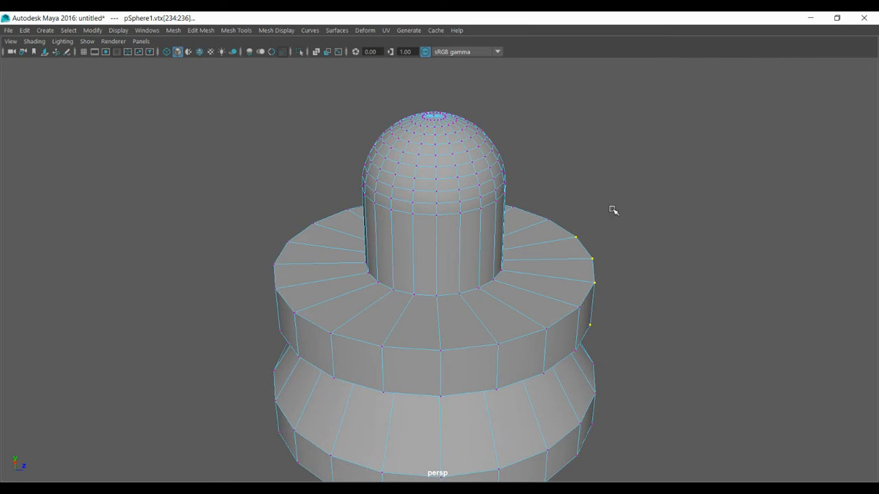
pyautogui.press('w')
pyautogui.moveTo(628, 279); pyautogui.dragTo(760, 265)
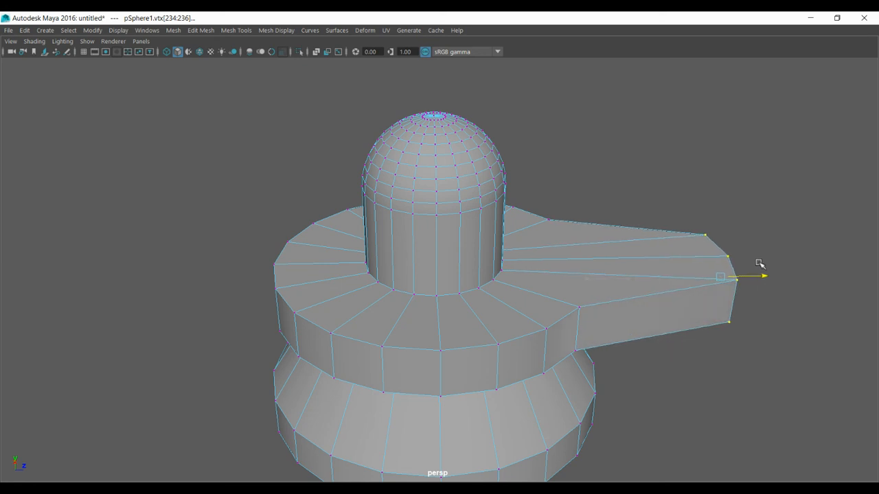
pyautogui.keyDown('alt'); pyautogui.moveTo(551, 265); pyautogui.dragTo(499, 212, button='middle'); pyautogui.keyUp('alt')
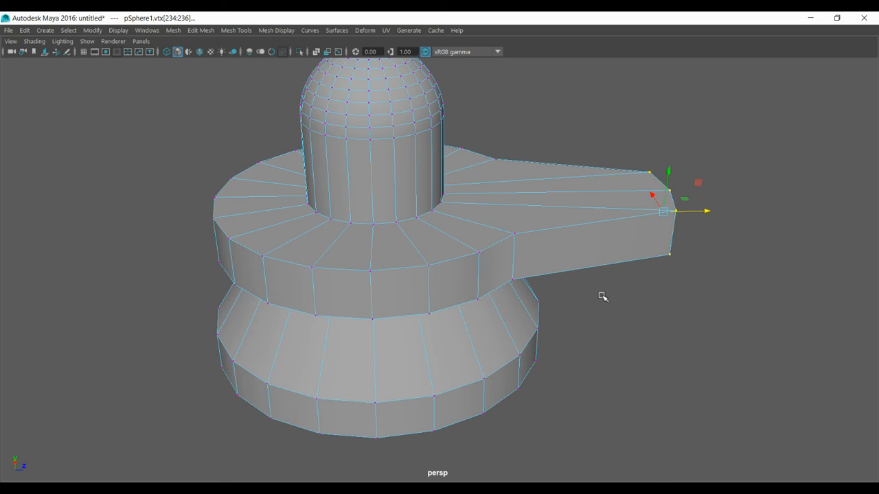
pyautogui.click(603, 297)
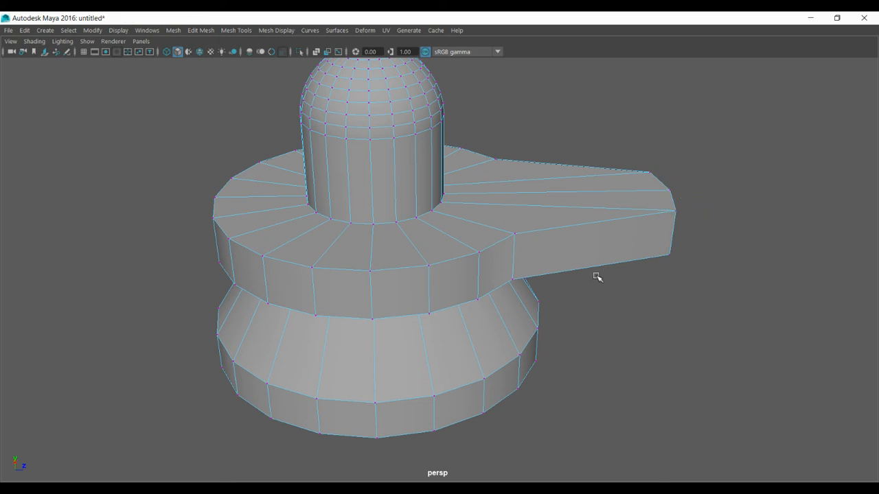
# Step: Insert three edge loops on the rim's top face: beside the cylinder's base, midway across, and near the outer edge
pyautogui.keyDown('alt'); pyautogui.moveTo(604, 269); pyautogui.dragTo(602, 283); pyautogui.keyUp('alt')
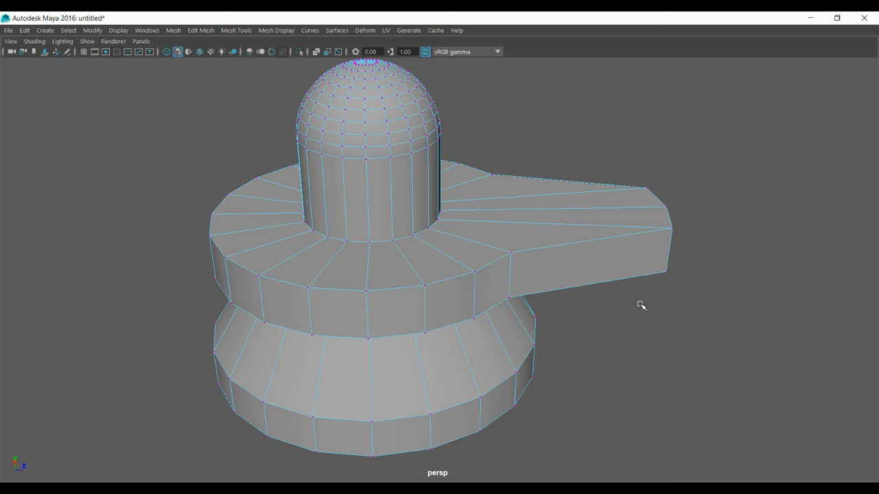
pyautogui.moveTo(675, 180); pyautogui.dragTo(688, 151, button='right')
pyautogui.keyDown('shift'); pyautogui.moveTo(732, 225); pyautogui.dragTo(732, 225, button='right'); pyautogui.keyUp('shift')
pyautogui.click(444, 255)
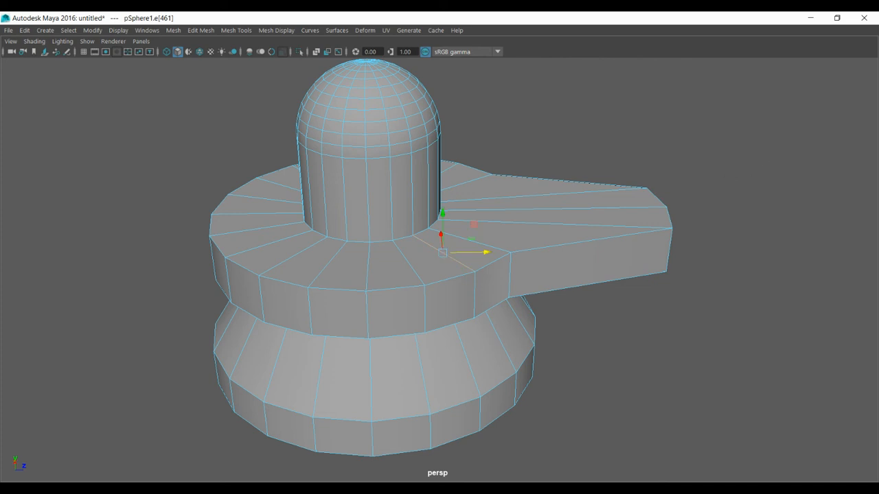
pyautogui.keyDown('shift'); pyautogui.rightClick(729, 173); pyautogui.keyUp('shift')
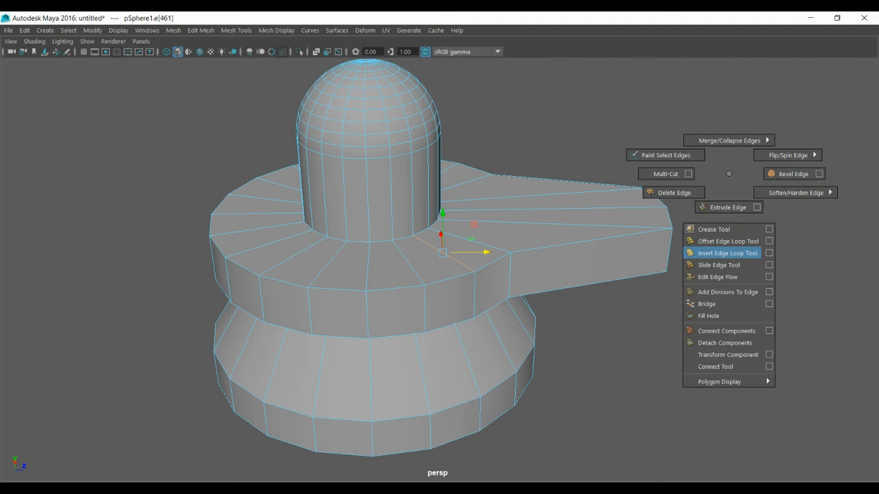
pyautogui.keyDown('shift'); pyautogui.moveTo(738, 252); pyautogui.dragTo(727, 253, button='right'); pyautogui.keyUp('shift')
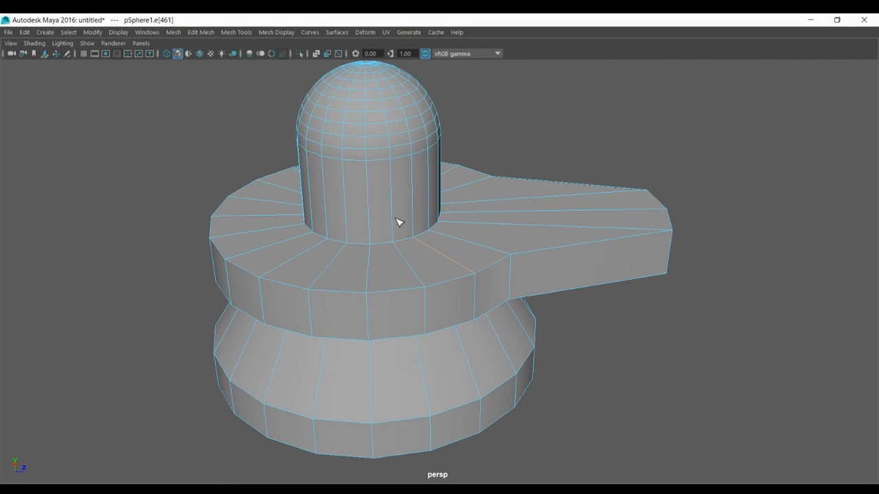
pyautogui.scroll(5, 355, 229)
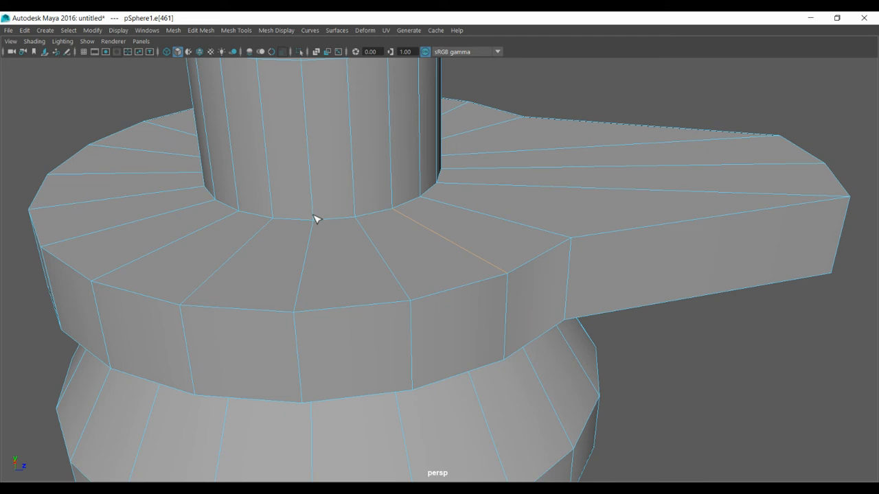
pyautogui.click(316, 218)
pyautogui.click(317, 225)
pyautogui.doubleClick(119, 273)
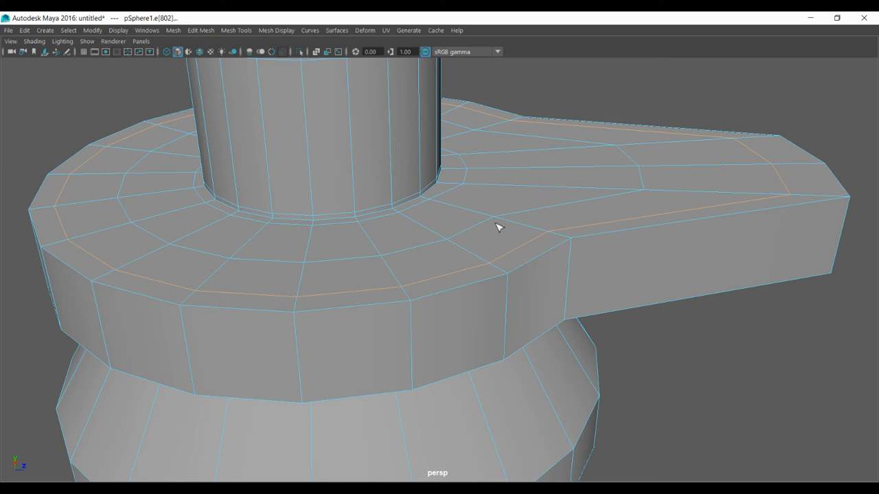
pyautogui.scroll(2, 498, 227)
pyautogui.scroll(-4, 498, 228)
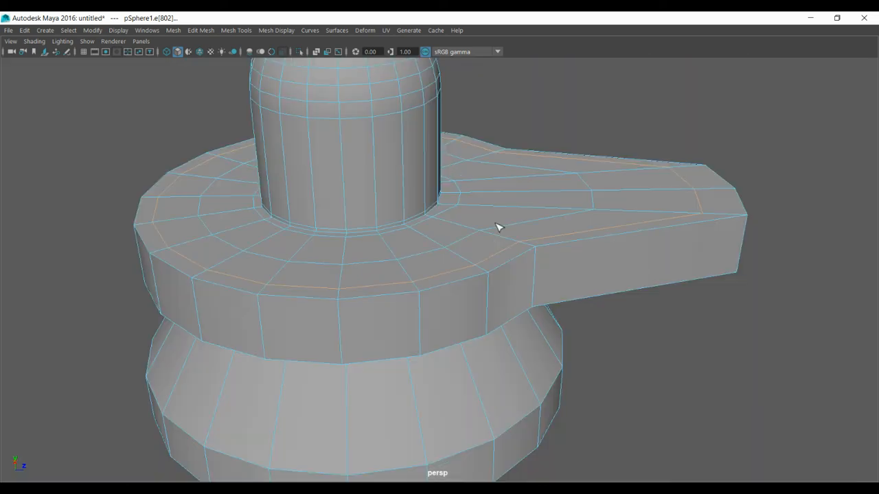
# Step: Select the top face's middle edge loop plus the spout's centre edges out to the tip, and lower them in Y into a channel
pyautogui.moveTo(520, 210)
pyautogui.keyDown('alt'); pyautogui.mouseDown()
pyautogui.moveTo(512, 196)
pyautogui.moveTo(502, 207)
pyautogui.mouseUp(); pyautogui.keyUp('alt')
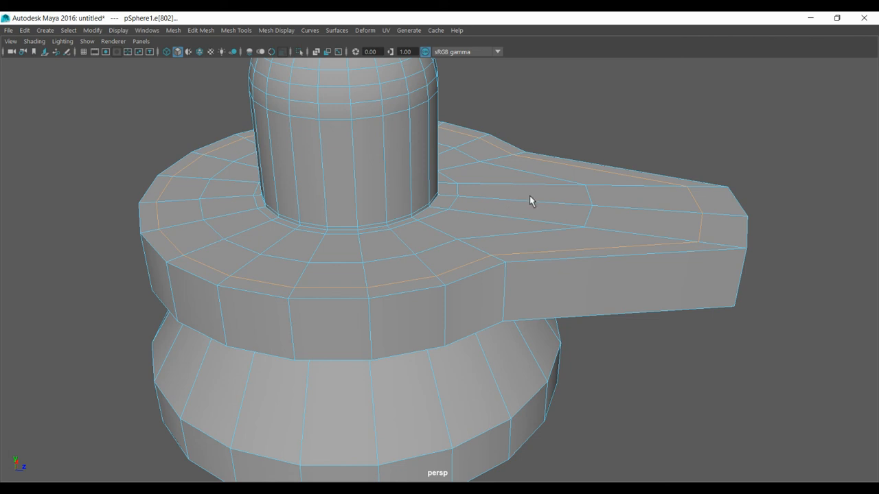
pyautogui.keyDown('alt'); pyautogui.moveTo(522, 199); pyautogui.dragTo(473, 215); pyautogui.keyUp('alt')
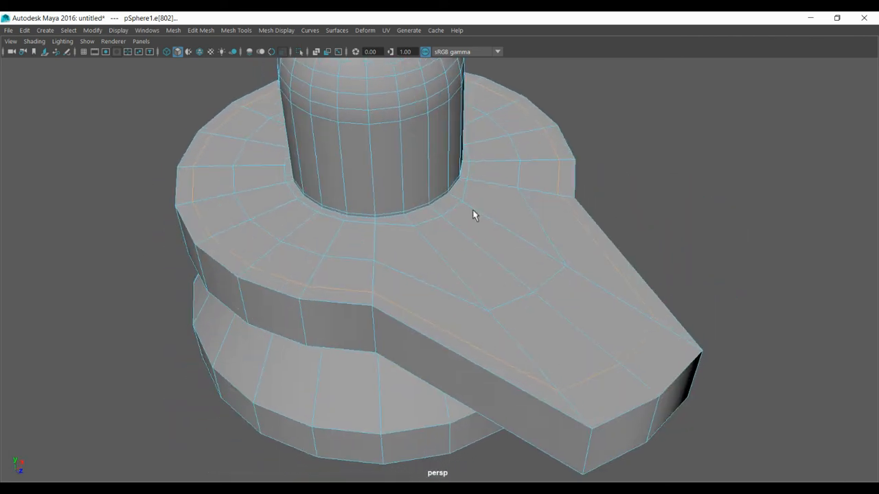
pyautogui.doubleClick(354, 263)
pyautogui.keyDown('alt'); pyautogui.moveTo(622, 294); pyautogui.dragTo(632, 271); pyautogui.keyUp('alt')
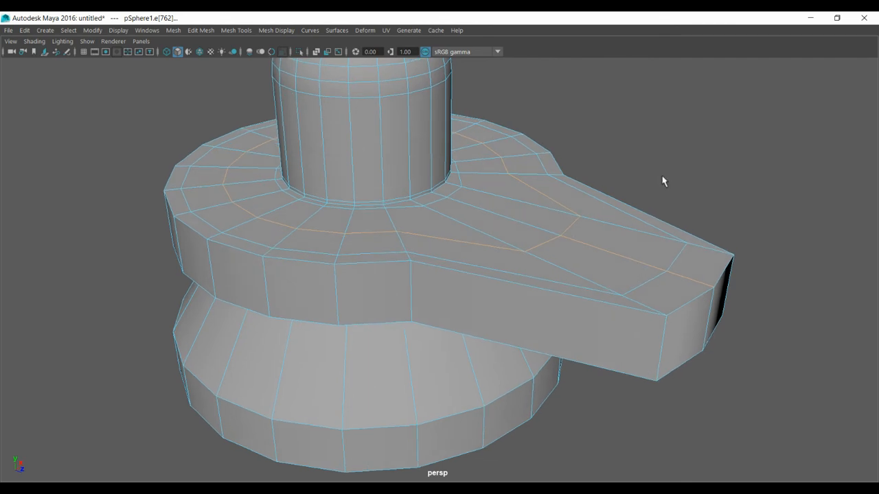
pyautogui.press('w')
pyautogui.moveTo(459, 163); pyautogui.dragTo(456, 177)
pyautogui.keyDown('alt'); pyautogui.moveTo(585, 202); pyautogui.dragTo(605, 197); pyautogui.keyUp('alt')
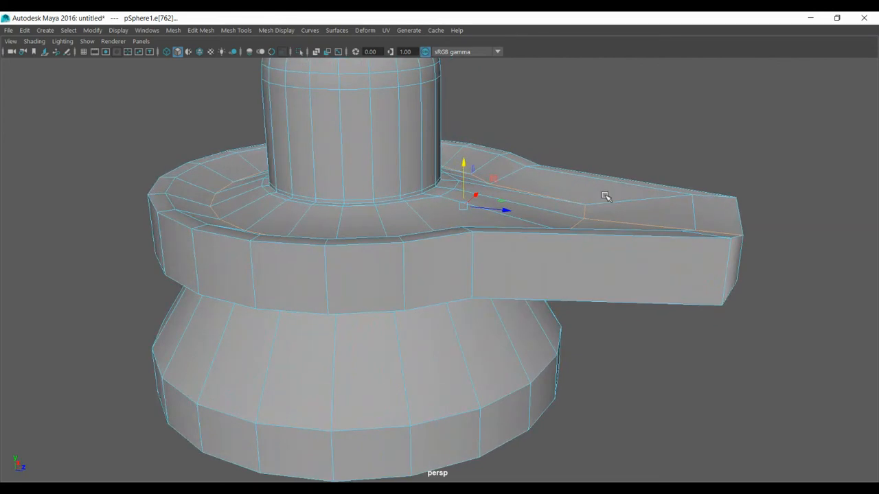
pyautogui.click(541, 196)
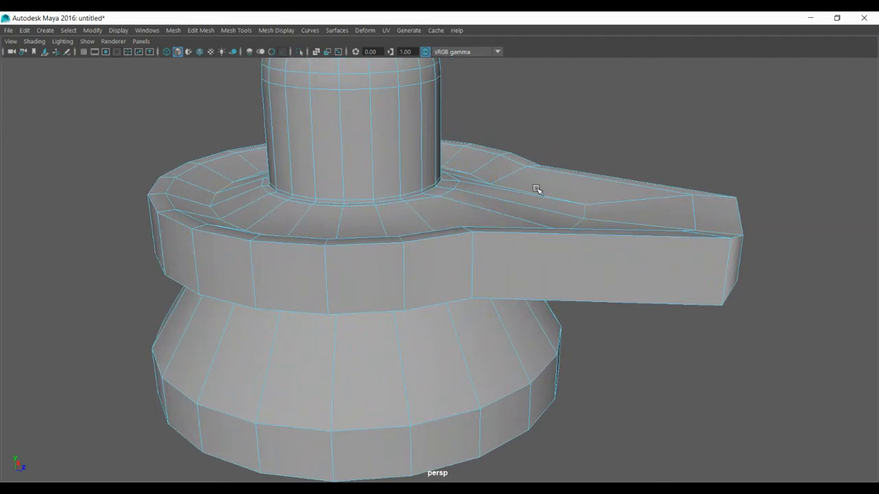
# Step: Insert edge loops around the rim and spout's outer side wall, one near its top edge and one near its bottom edge
pyautogui.press('f')
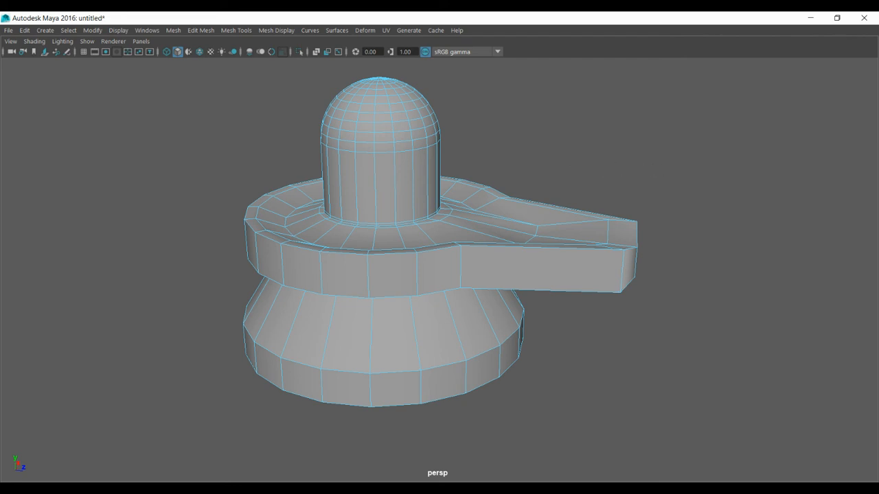
pyautogui.moveTo(656, 168)
pyautogui.keyDown('shift'); pyautogui.mouseDown(button='right')
pyautogui.moveTo(658, 193)
pyautogui.moveTo(657, 172)
pyautogui.mouseUp(button='right'); pyautogui.keyUp('shift')
pyautogui.click(397, 191)
pyautogui.keyDown('shift'); pyautogui.moveTo(639, 153); pyautogui.dragTo(638, 233, button='right'); pyautogui.keyUp('shift')
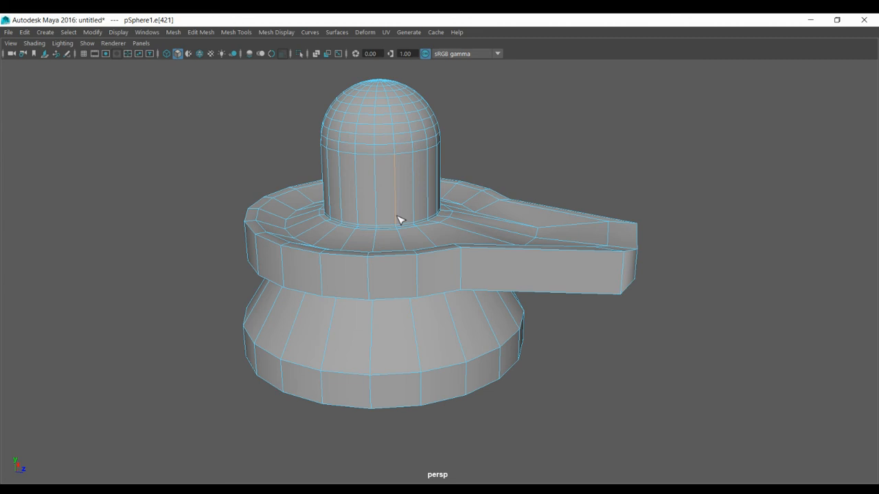
pyautogui.scroll(3, 400, 220)
pyautogui.scroll(1, 371, 243)
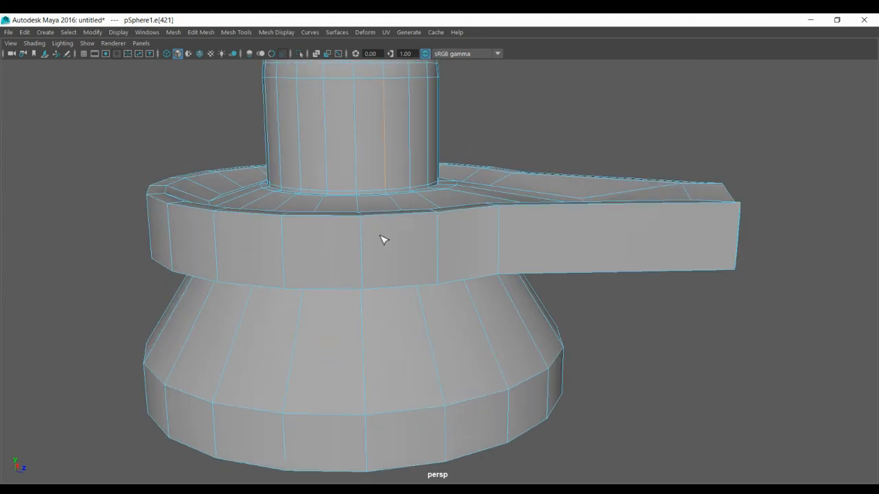
pyautogui.click(216, 225)
pyautogui.moveTo(216, 226); pyautogui.dragTo(242, 232)
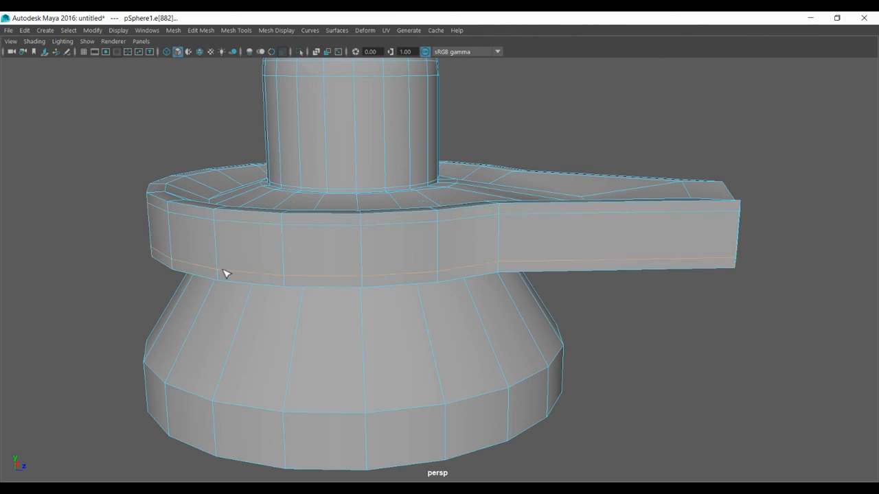
# Step: Insert edge loops on the rim's underside, one near its outer edge and one beside the flared section
pyautogui.keyDown('alt'); pyautogui.moveTo(298, 253); pyautogui.dragTo(447, 239); pyautogui.keyUp('alt')
pyautogui.scroll(3, 311, 174)
pyautogui.scroll(2, 433, 208)
pyautogui.keyDown('alt'); pyautogui.moveTo(431, 199); pyautogui.dragTo(431, 198); pyautogui.keyUp('alt')
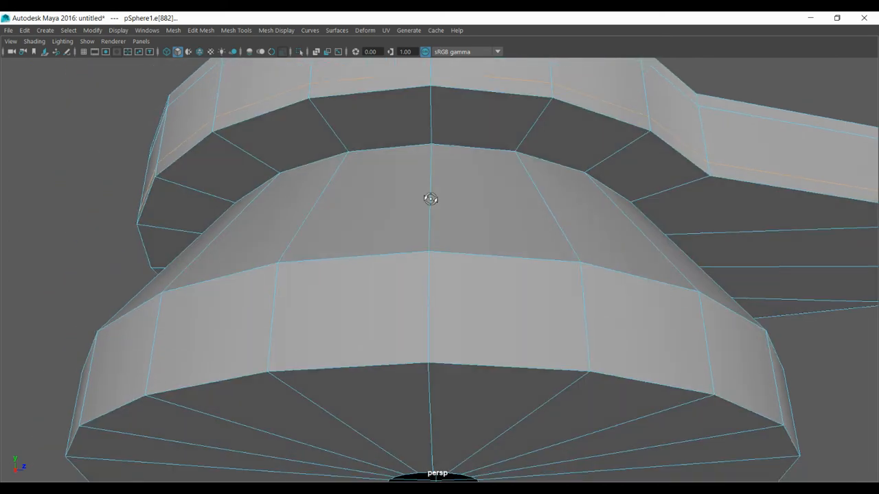
pyautogui.doubleClick(317, 107)
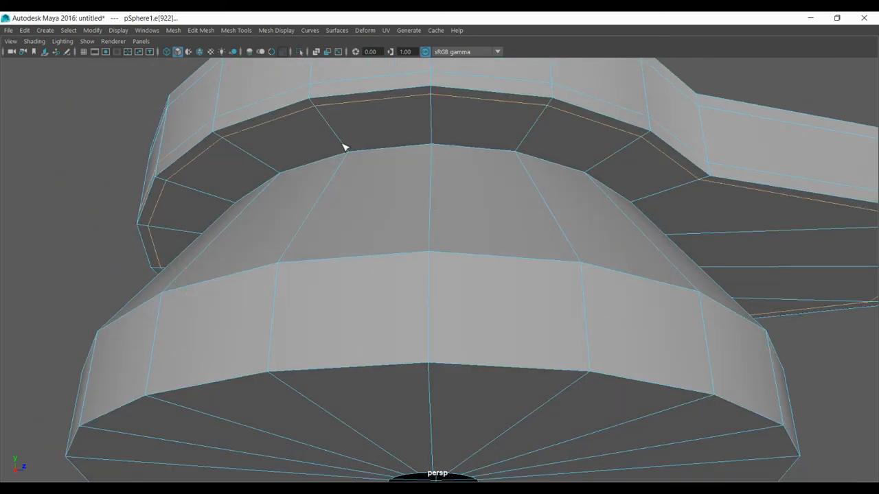
pyautogui.click(346, 147)
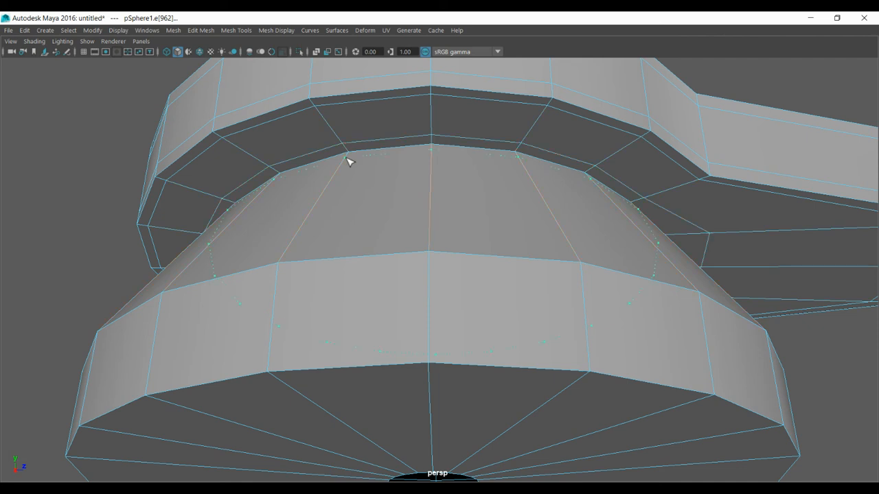
# Step: Insert edge loops near the top and bottom edges of the flared section and base band, plus one near the base underside's outer edge
pyautogui.click(369, 194)
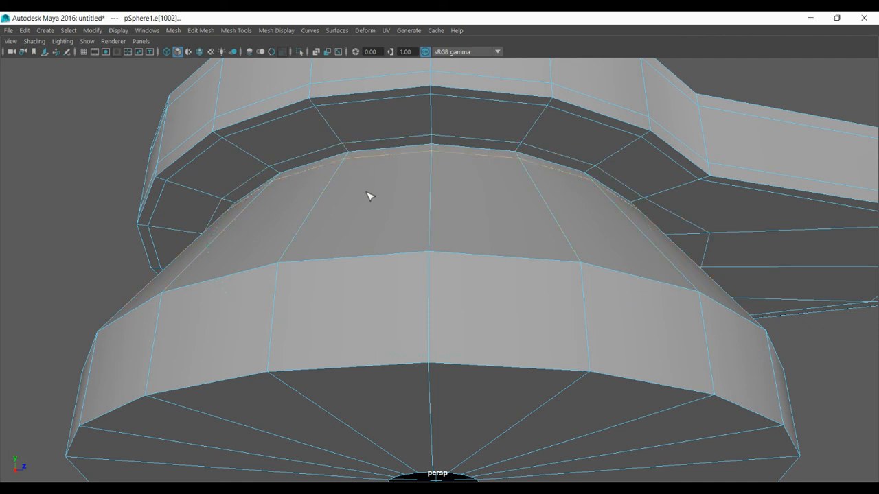
pyautogui.click(291, 250)
pyautogui.click(280, 277)
pyautogui.click(273, 352)
pyautogui.click(285, 384)
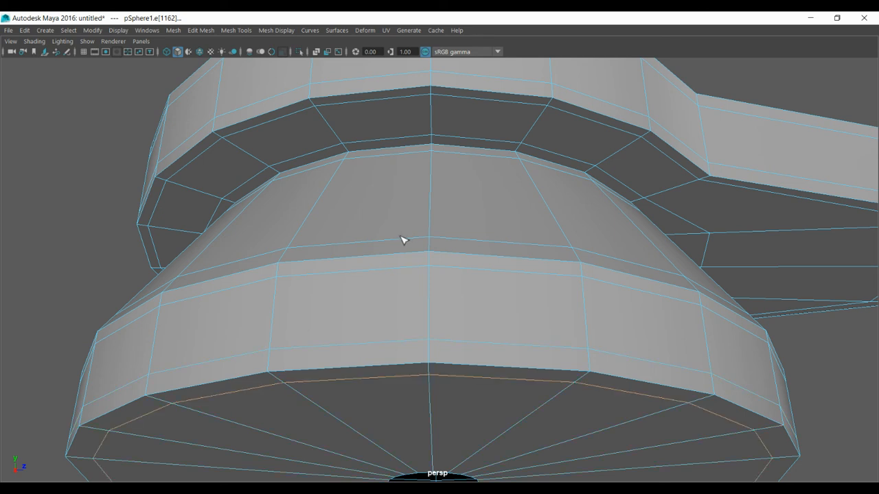
# Step: Leave edge editing for object mode and select the entire domed mesh
pyautogui.keyDown('alt'); pyautogui.moveTo(444, 183); pyautogui.dragTo(449, 216); pyautogui.keyUp('alt')
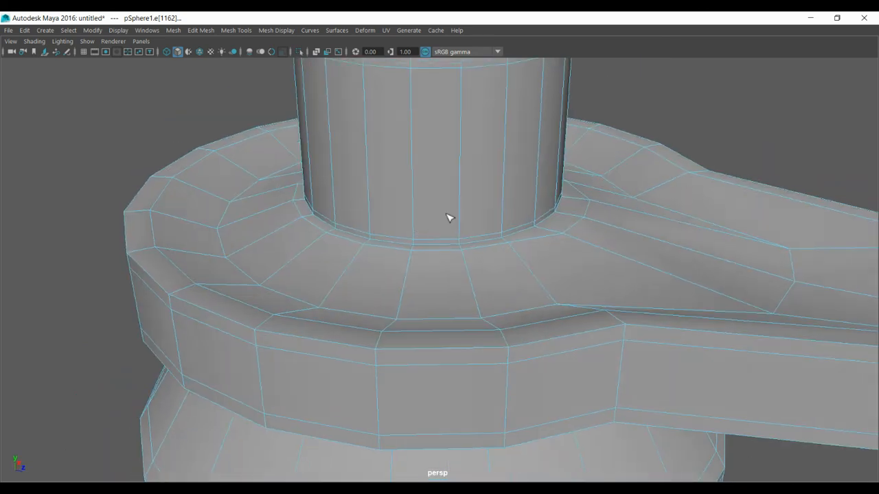
pyautogui.scroll(-5, 447, 217)
pyautogui.keyDown('alt'); pyautogui.moveTo(558, 231); pyautogui.dragTo(573, 216); pyautogui.keyUp('alt')
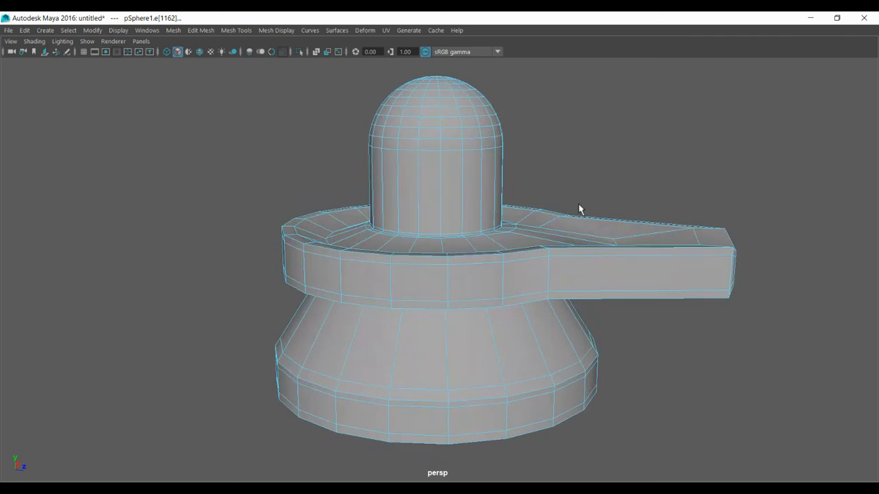
pyautogui.keyDown('alt'); pyautogui.moveTo(585, 208); pyautogui.dragTo(541, 203, button='middle'); pyautogui.keyUp('alt')
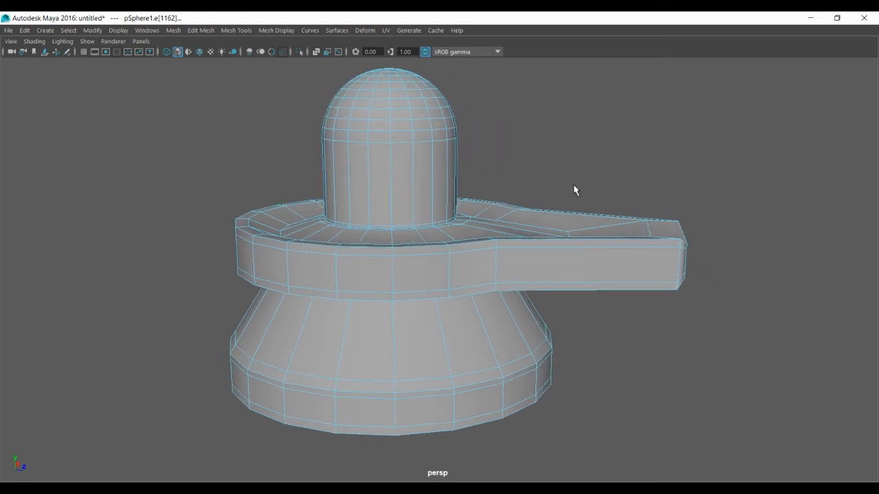
pyautogui.rightClick(615, 169)
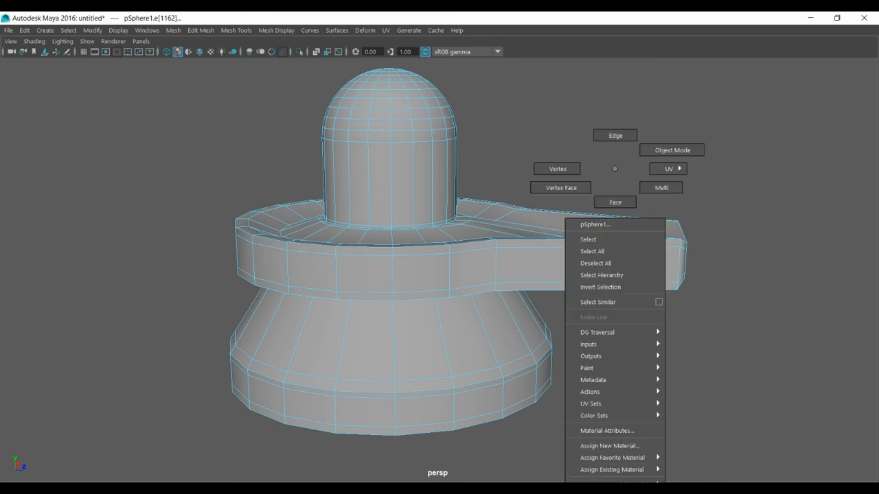
pyautogui.click(670, 150)
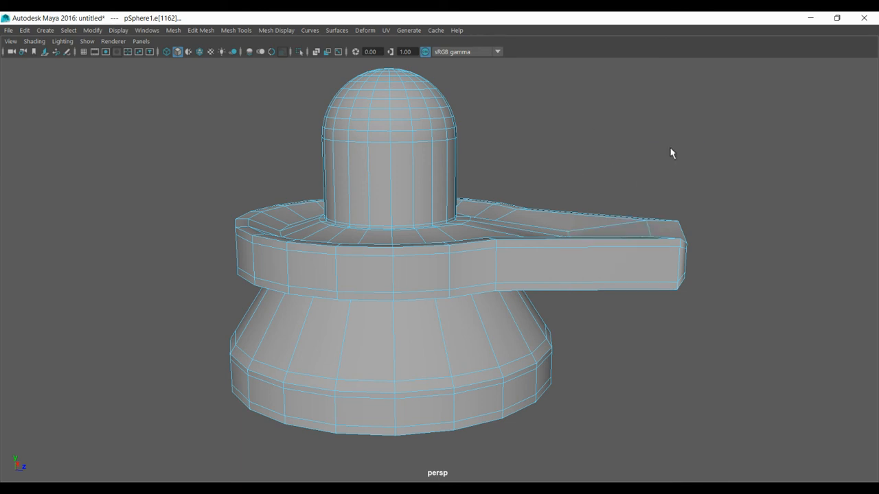
pyautogui.click(658, 163)
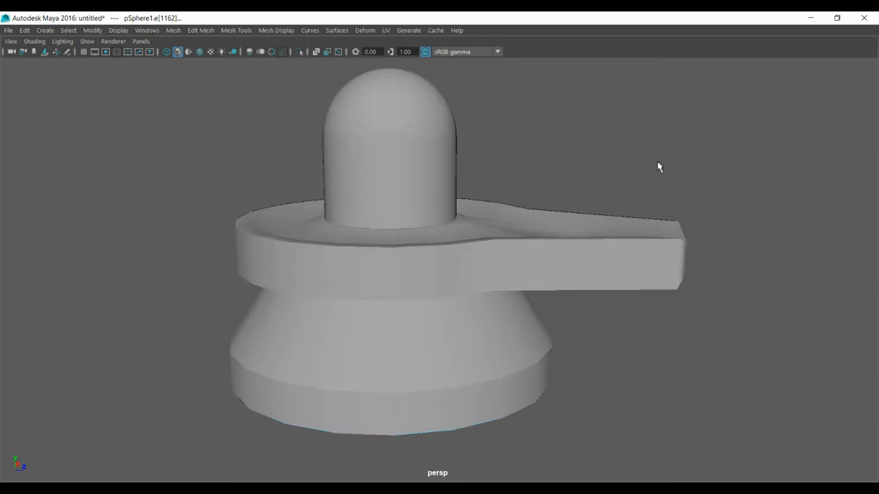
pyautogui.click(399, 170)
pyautogui.keyDown('alt'); pyautogui.moveTo(590, 174); pyautogui.dragTo(601, 169); pyautogui.keyUp('alt')
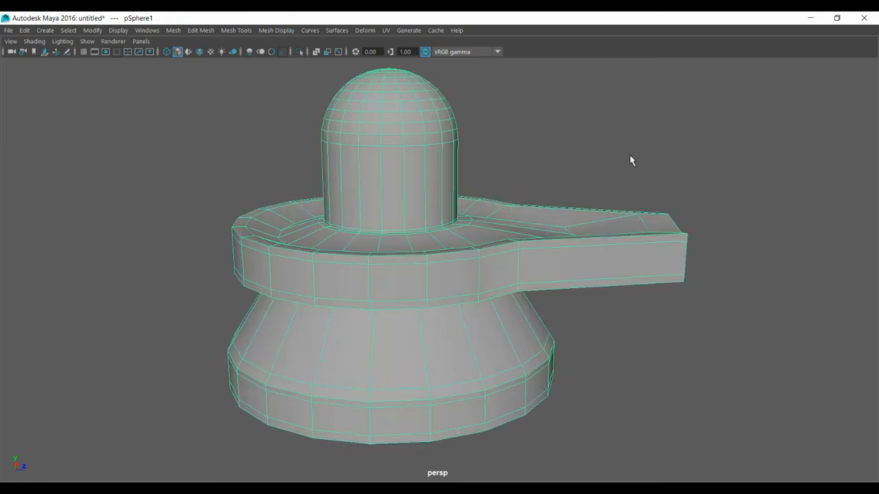
# Step: Smooth the entire mesh with 1 division and deselect it
pyautogui.keyDown('shift'); pyautogui.rightClick(630, 156); pyautogui.keyUp('shift')
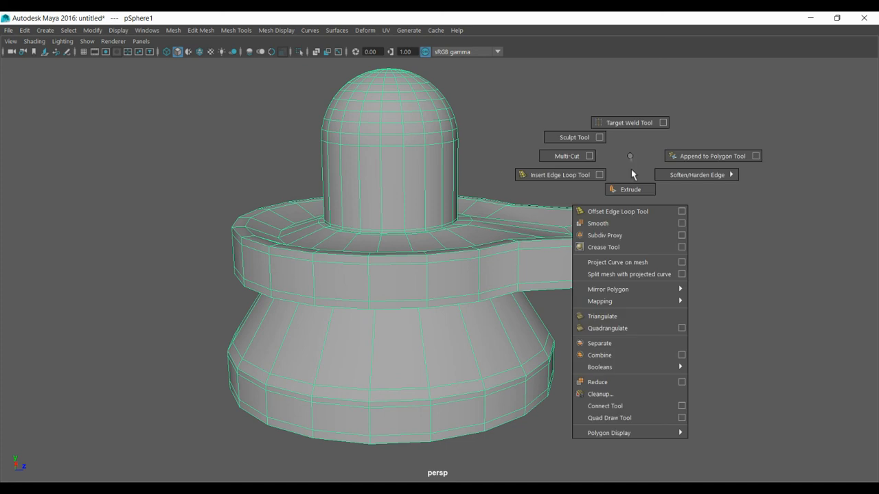
pyautogui.keyDown('shift'); pyautogui.moveTo(629, 156); pyautogui.dragTo(612, 226, button='right'); pyautogui.keyUp('shift')
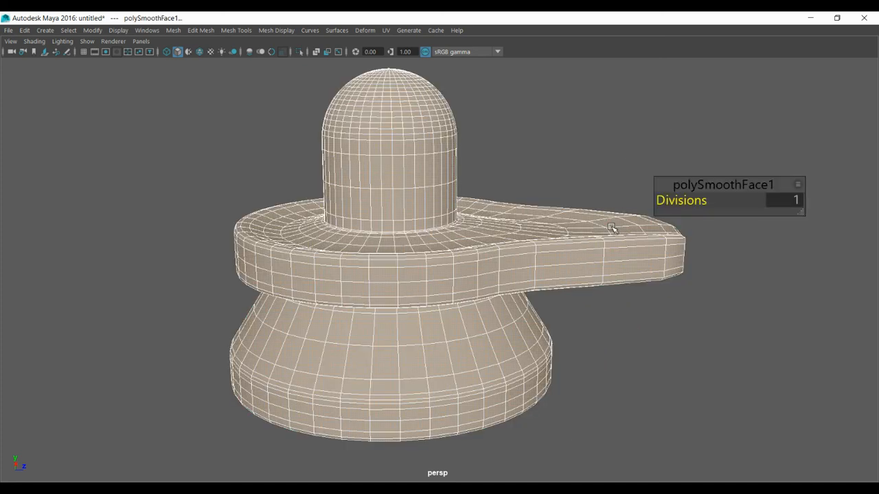
pyautogui.click(711, 259)
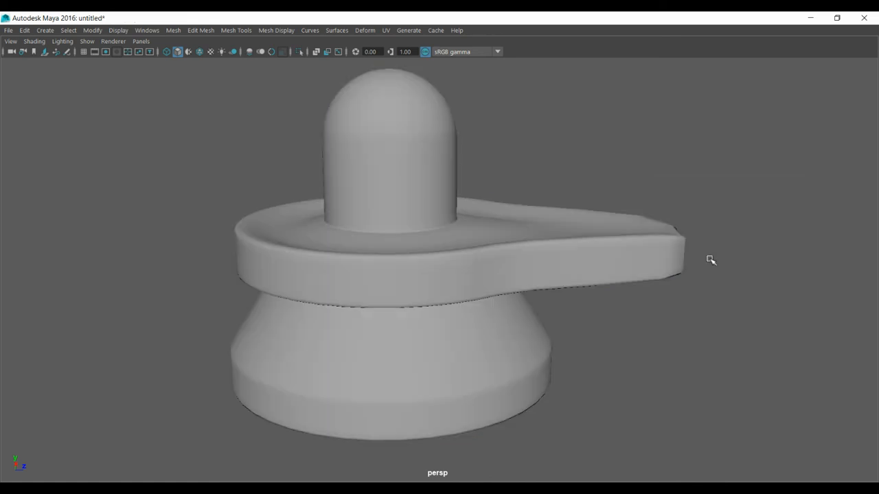
pyautogui.click(467, 206)
pyautogui.keyDown('alt'); pyautogui.moveTo(643, 196); pyautogui.dragTo(624, 167); pyautogui.keyUp('alt')
pyautogui.click(624, 168)
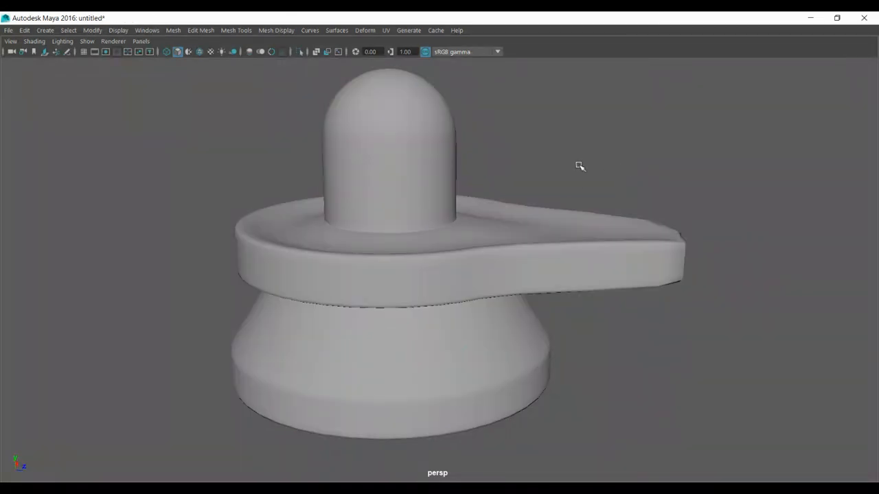
# Step: Select the smoothed mesh and assign a new Blinn material to it
pyautogui.click(395, 180)
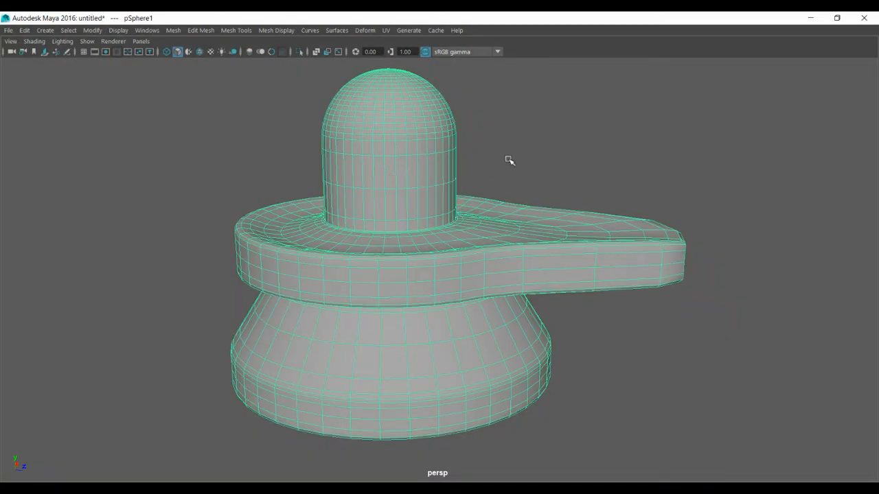
pyautogui.rightClick(587, 154)
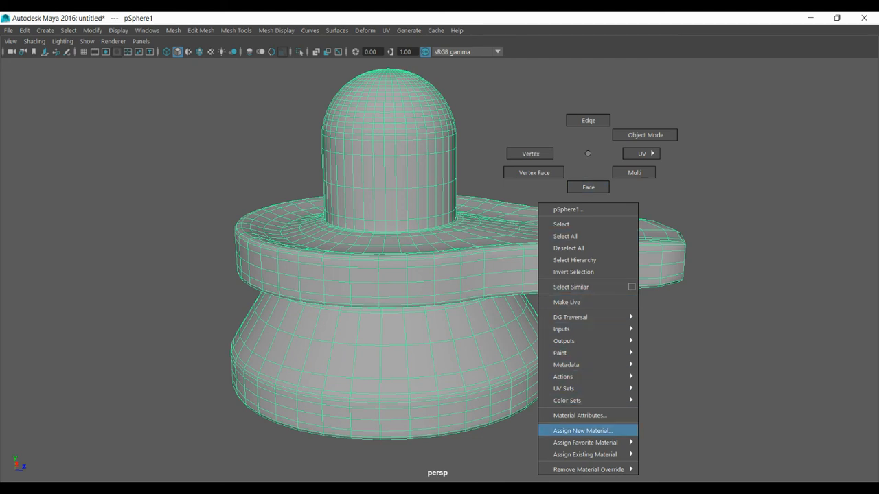
pyautogui.click(608, 431)
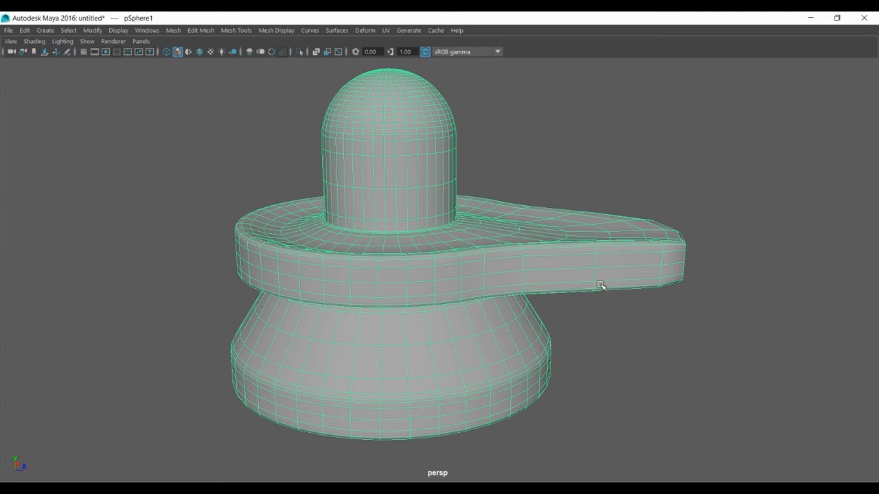
pyautogui.rightClick(603, 159)
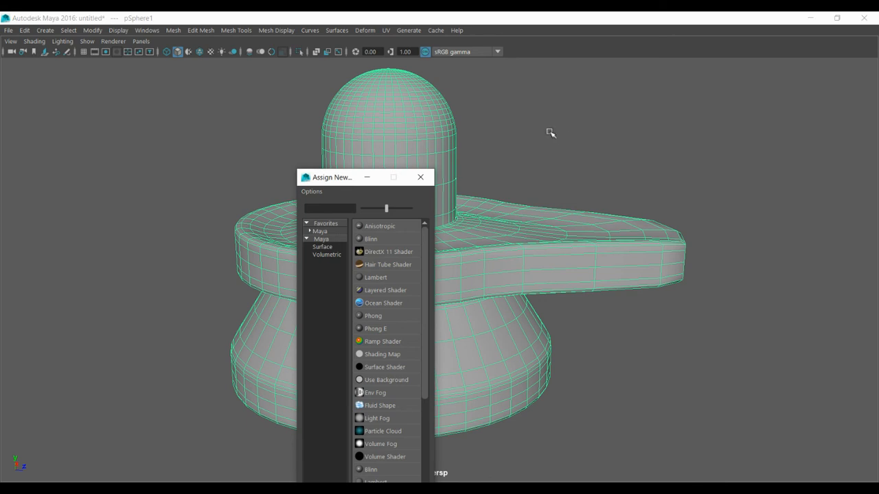
pyautogui.moveTo(337, 181); pyautogui.dragTo(728, 80)
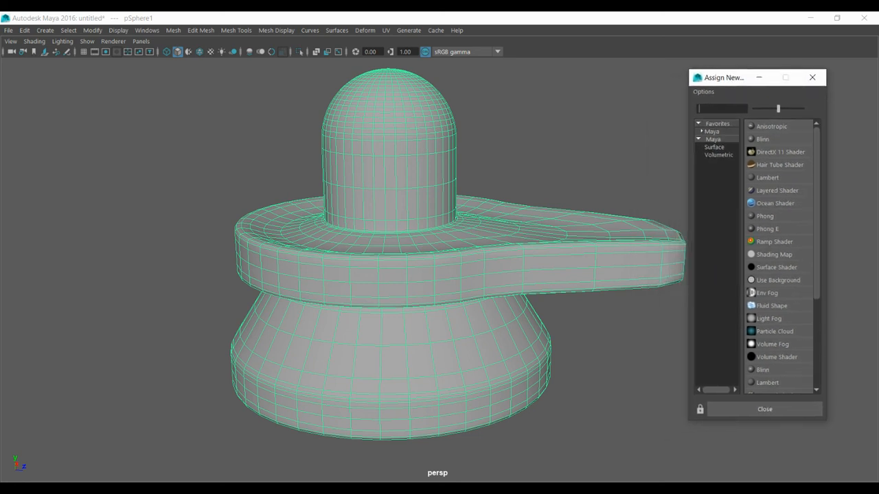
pyautogui.click(763, 140)
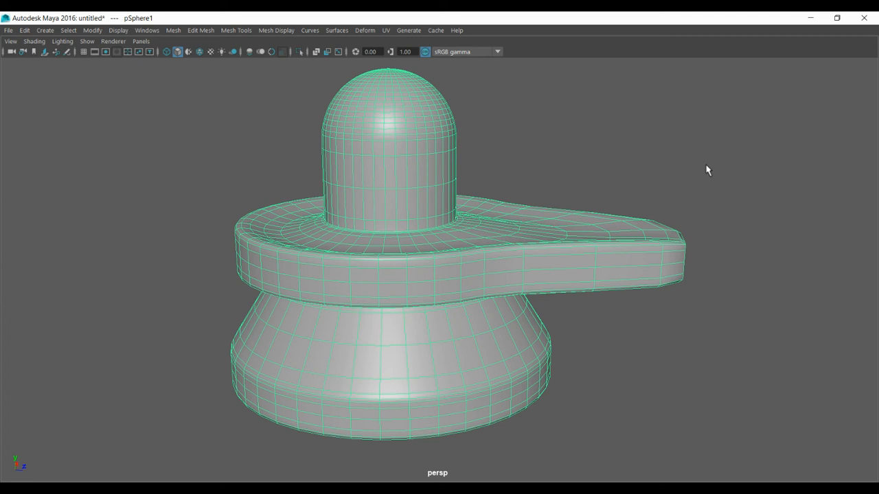
# Step: Set the Blinn material's color to a very dark reddish brown, close its attributes and deselect the mesh
pyautogui.hotkey('ctrl', 'a')
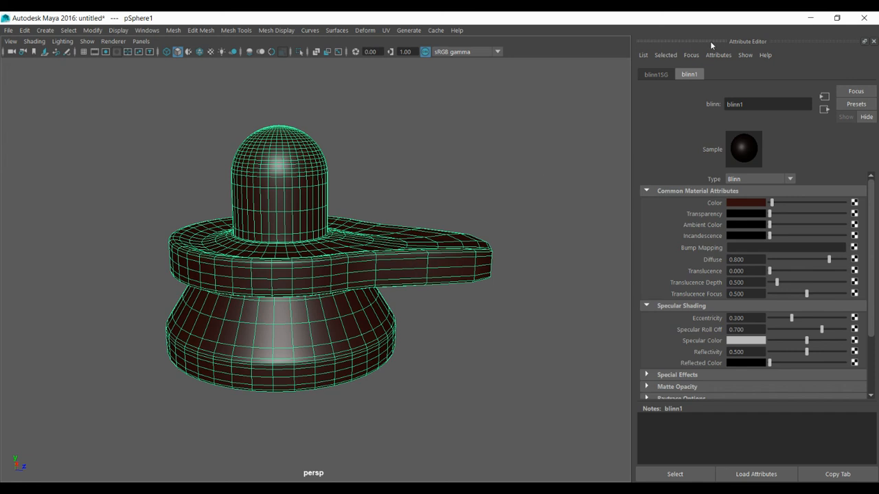
pyautogui.click(873, 41)
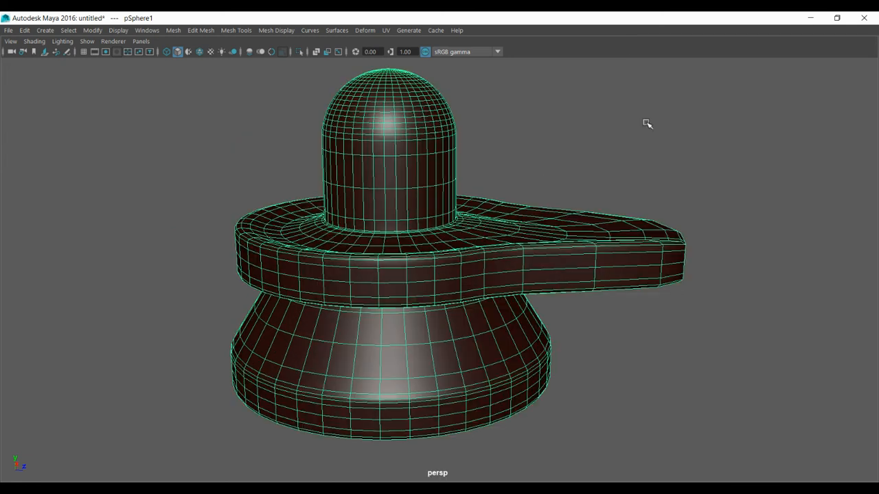
pyautogui.click(558, 160)
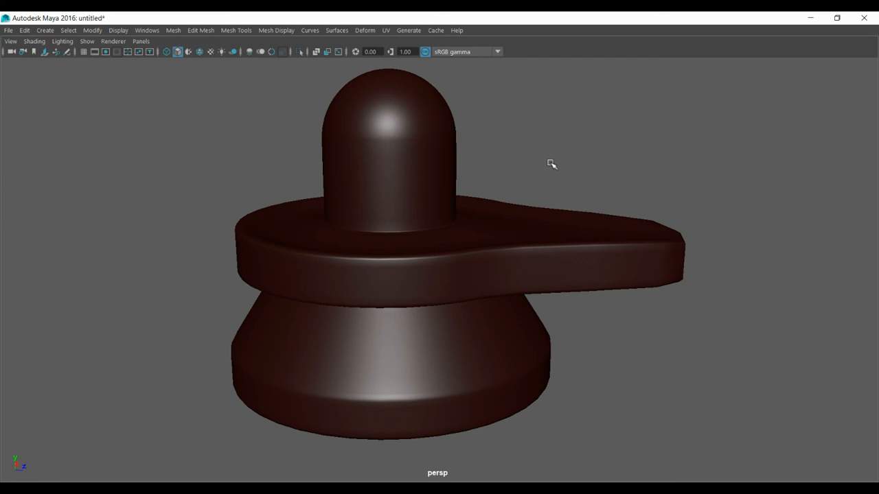
# Step: Restore the full interface around the viewport and frame the whole finished model from slightly above
pyautogui.moveTo(585, 153)
pyautogui.keyDown('alt'); pyautogui.mouseDown()
pyautogui.moveTo(549, 194)
pyautogui.moveTo(602, 145)
pyautogui.moveTo(609, 116)
pyautogui.moveTo(597, 159)
pyautogui.mouseUp(); pyautogui.keyUp('alt')
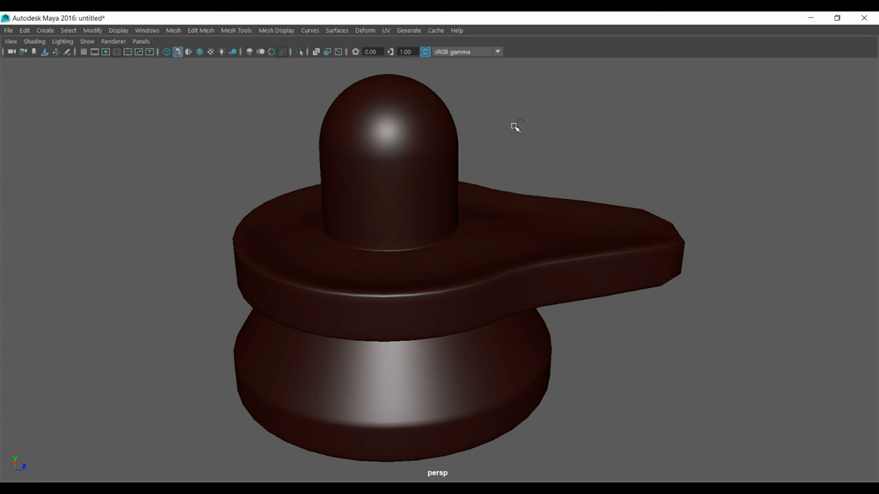
pyautogui.hotkey('ctrl', 'space')
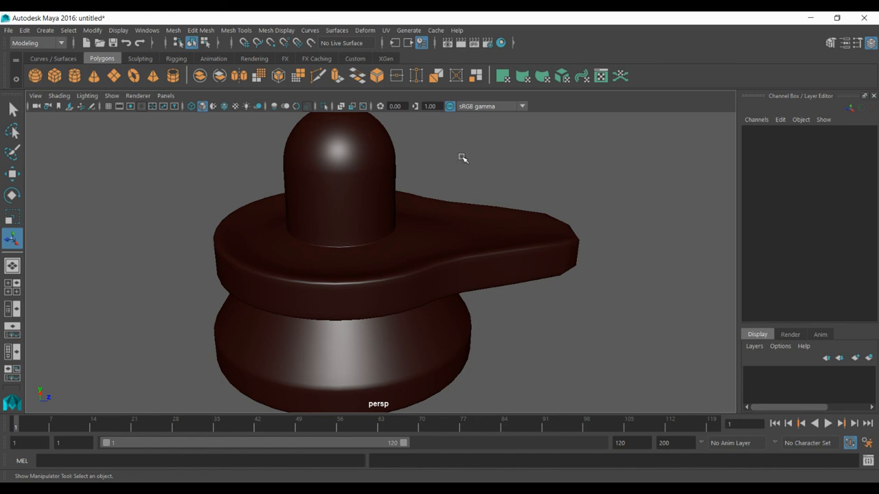
pyautogui.scroll(-3, 461, 162)
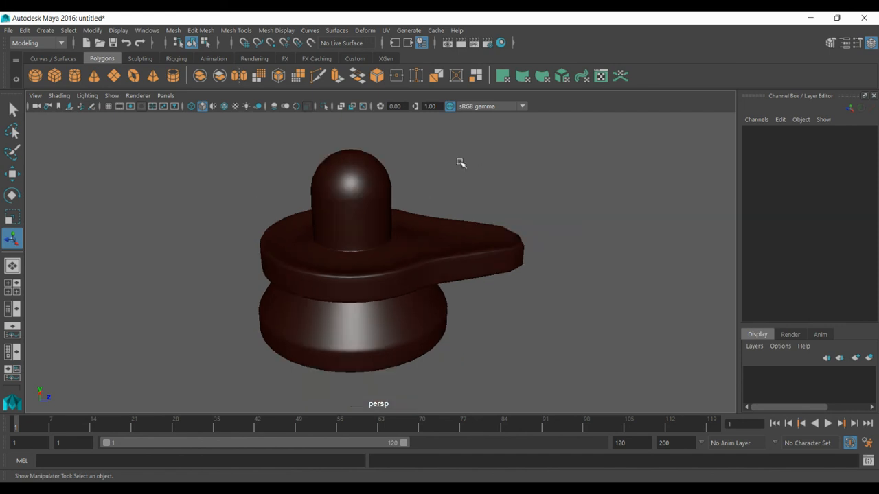